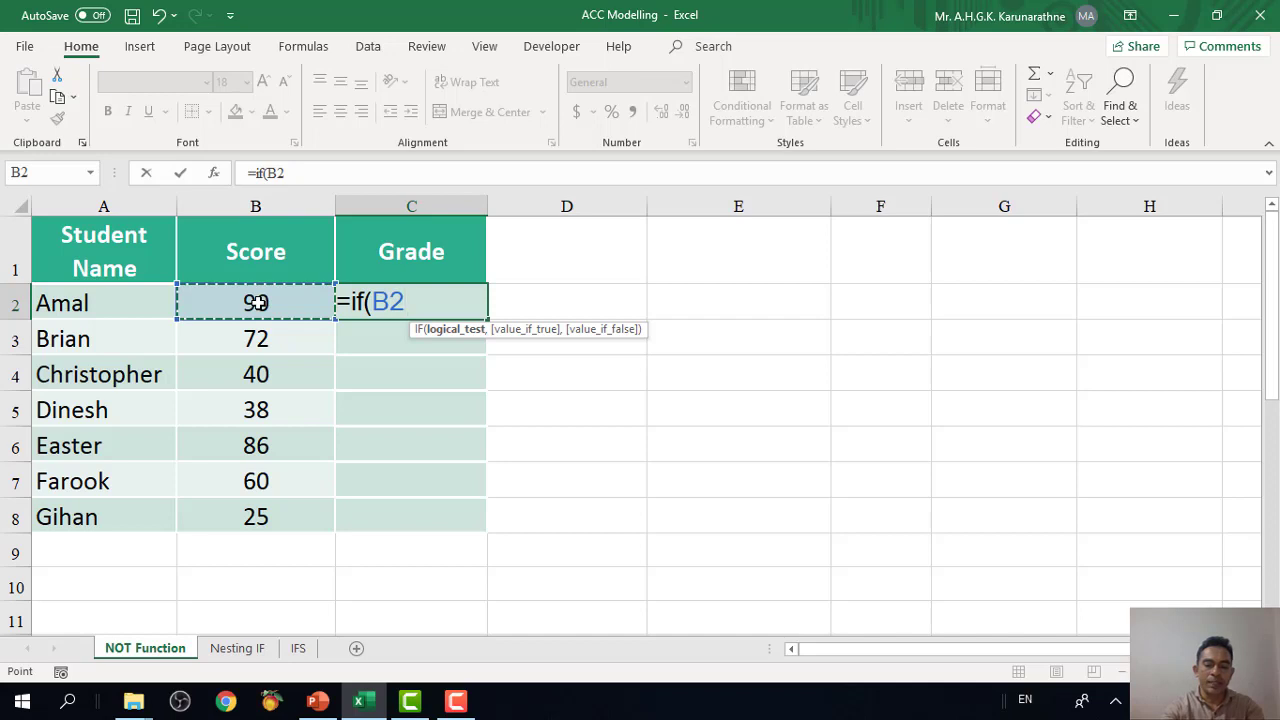
- Build the outer IF in cell C2 with the test B2>=80 and "Merit Pass" as the value if true
{"action": "type", "text": ">"}
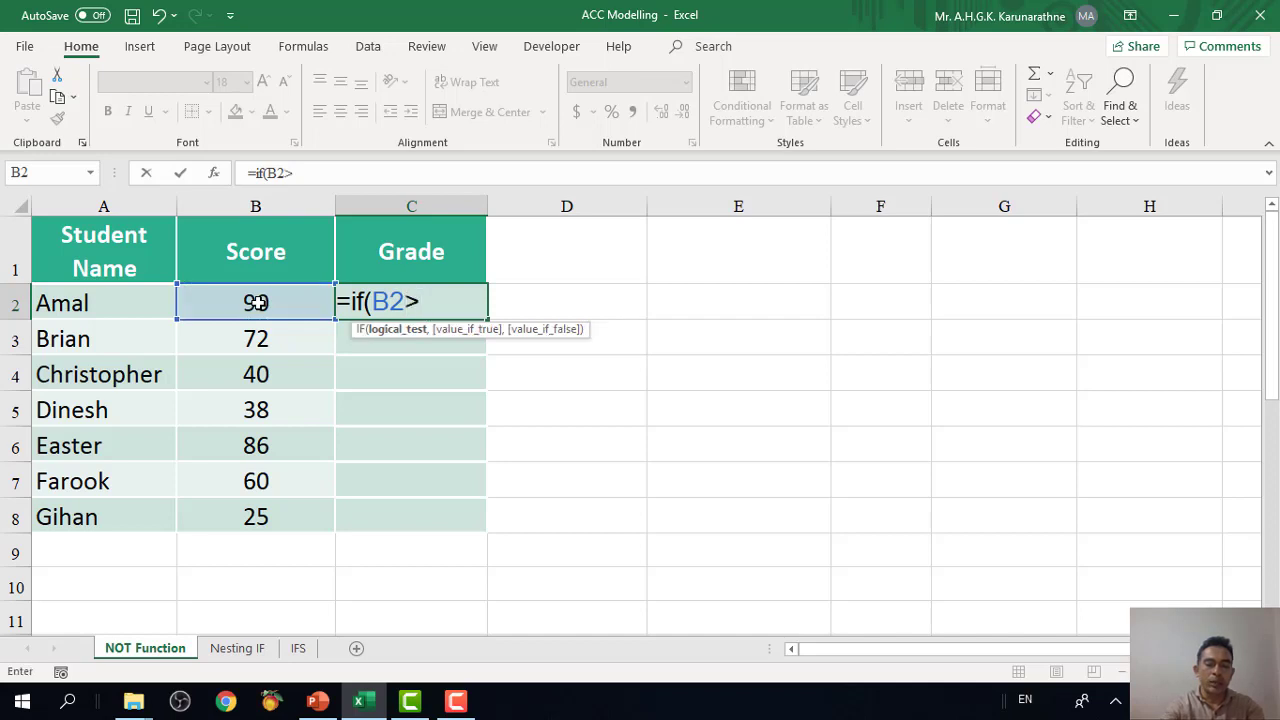
{"action": "type", "text": "=80"}
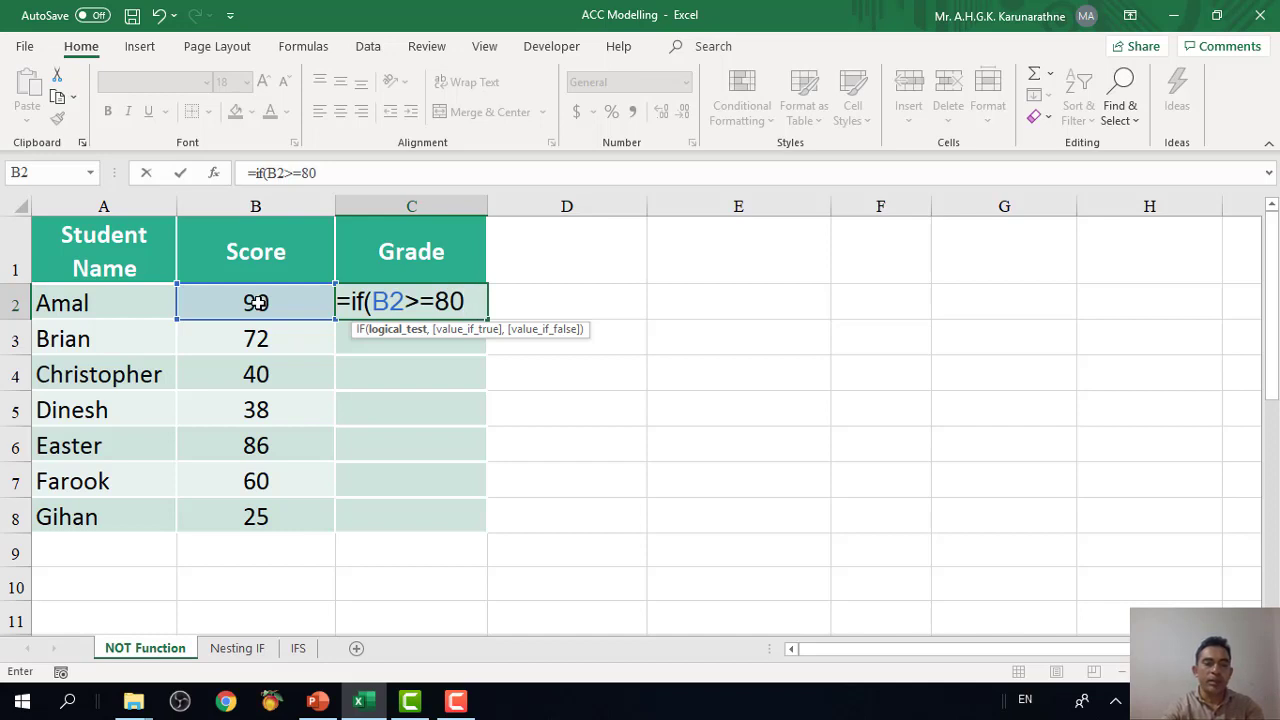
{"action": "type", "text": ","}
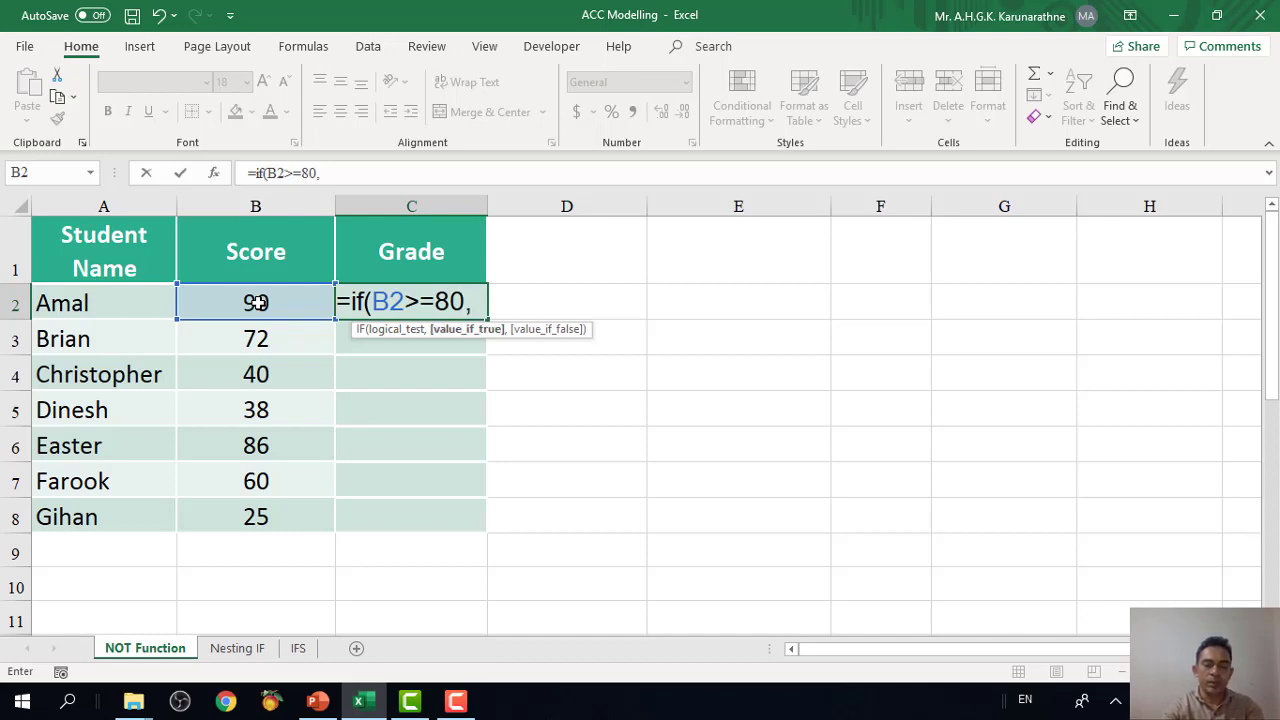
{"action": "type", "text": "\""}
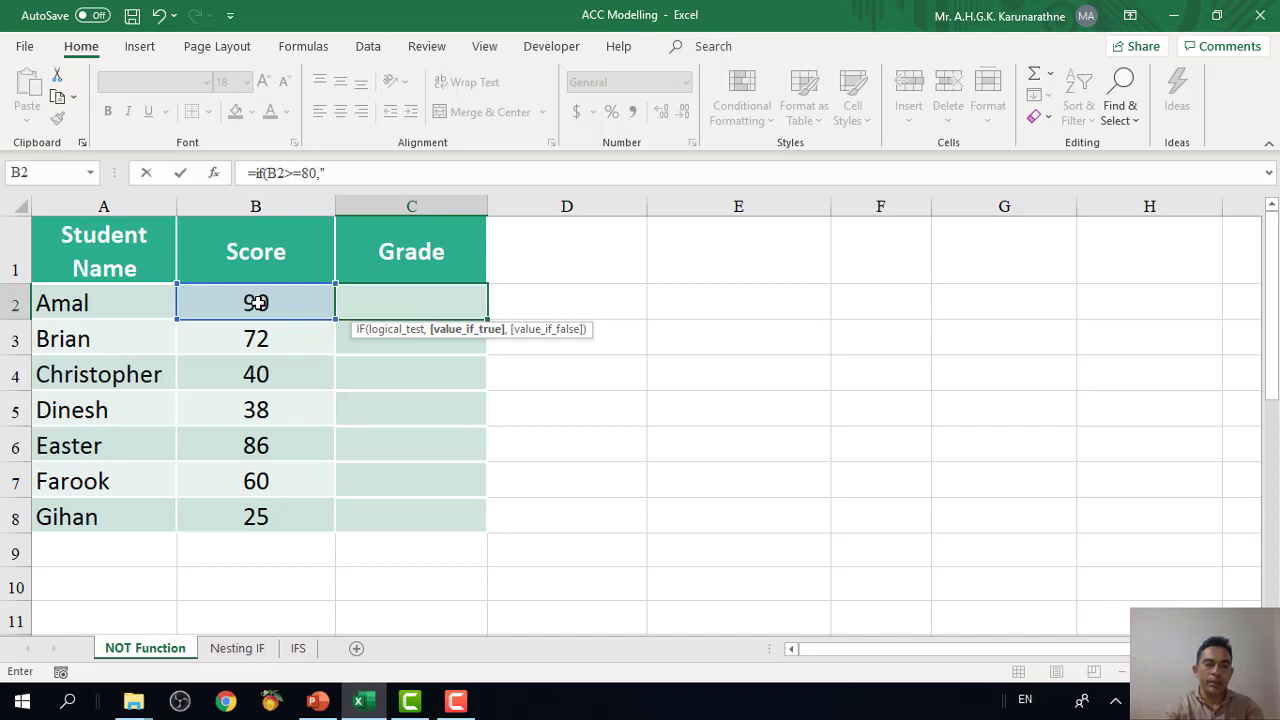
{"action": "type", "text": "Merit"}
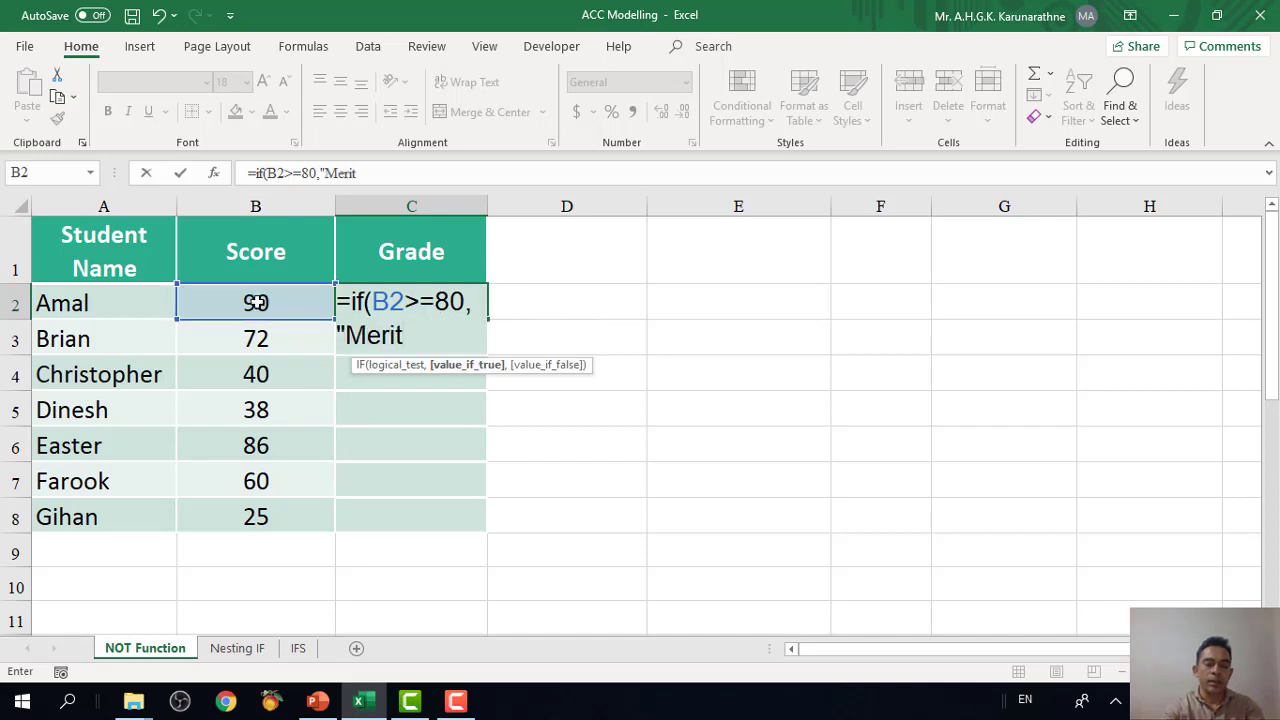
{"action": "type", "text": " PAs"}
{"action": "key", "text": "BackSpace"}
{"action": "key", "text": "BackSpace"}
{"action": "type", "text": "a"}
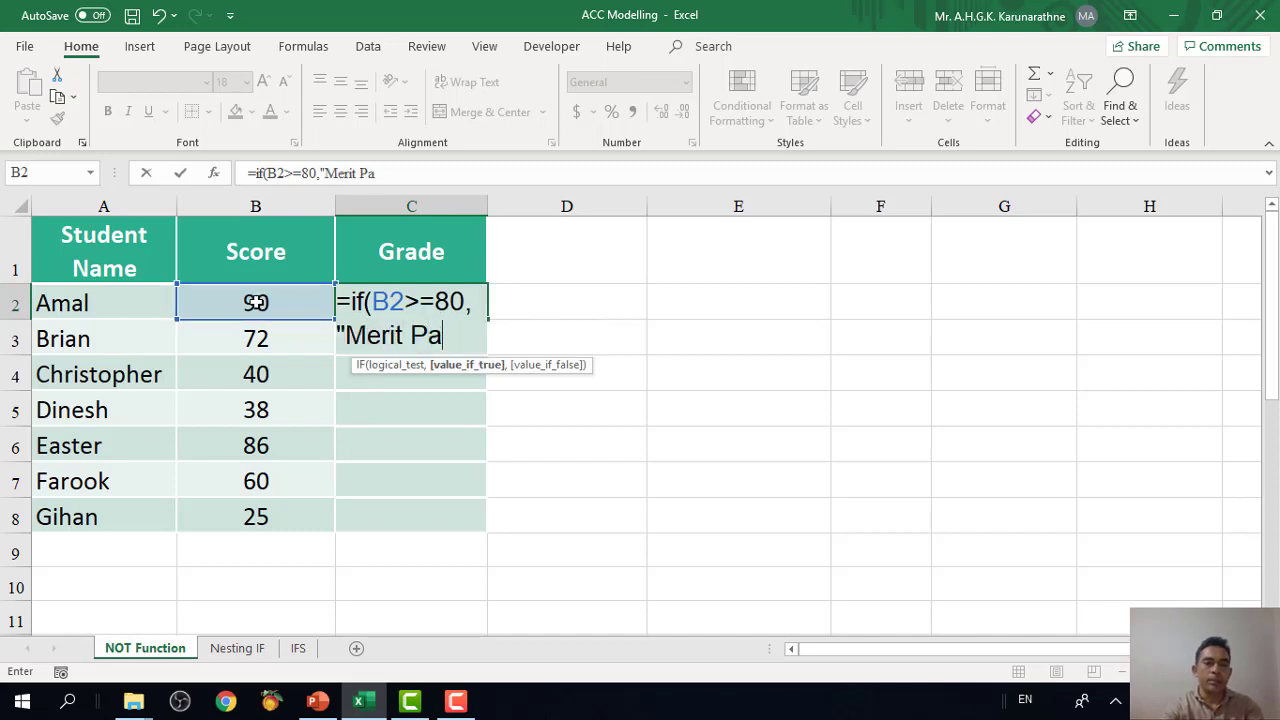
{"action": "type", "text": "ss\","}
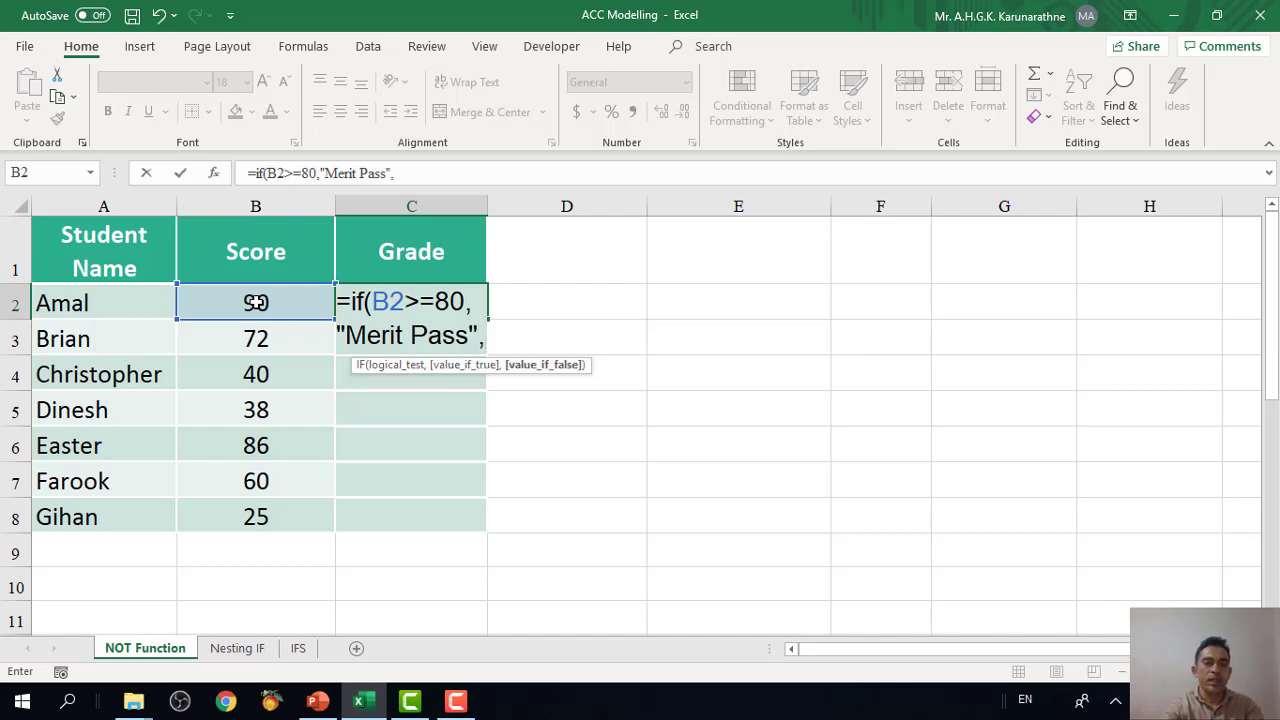
- Nest a second IF as the outer value if false, testing B2>=50 and returning "Pass" when true
{"action": "type", "text": "if"}
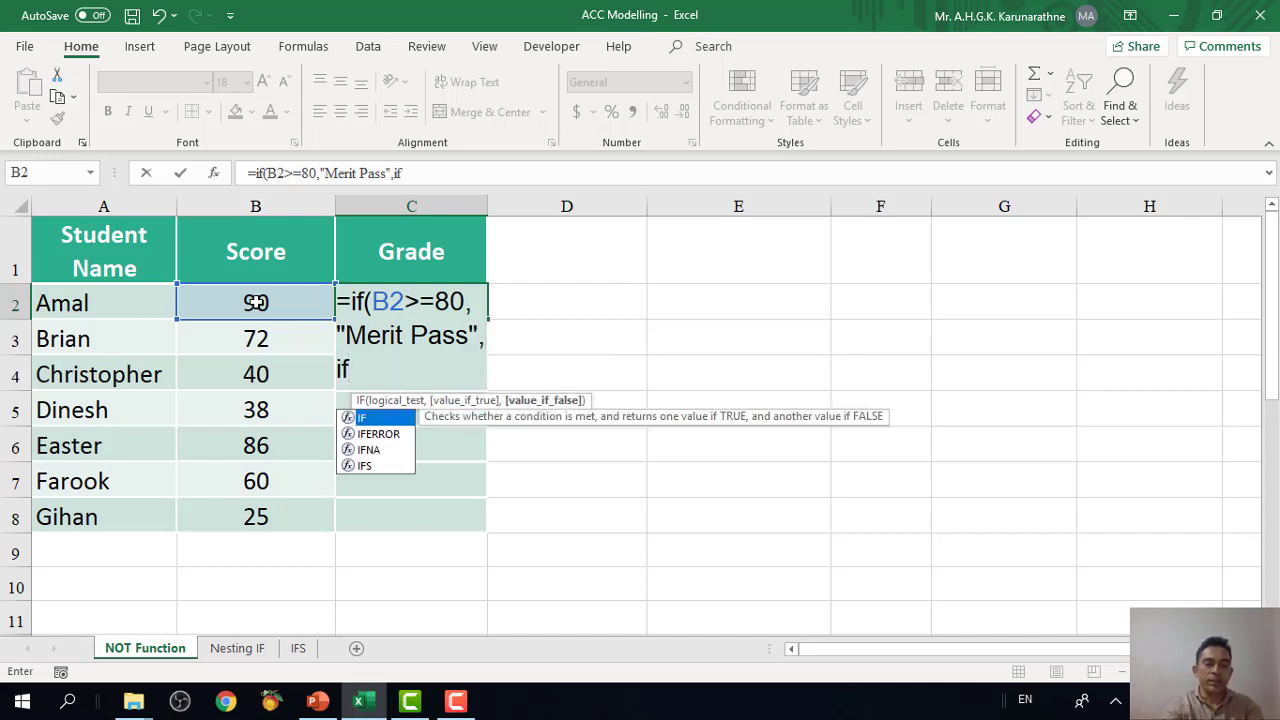
{"action": "type", "text": "("}
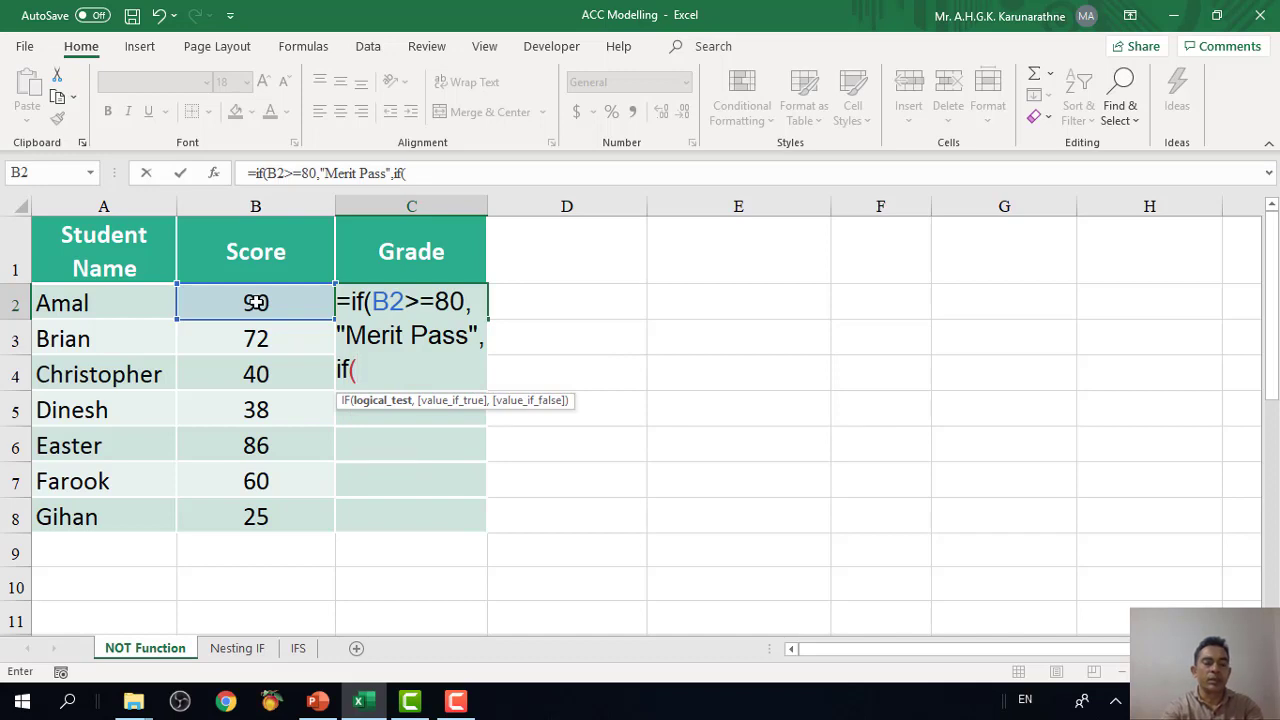
{"action": "left_click", "coordinate": [255, 302]}
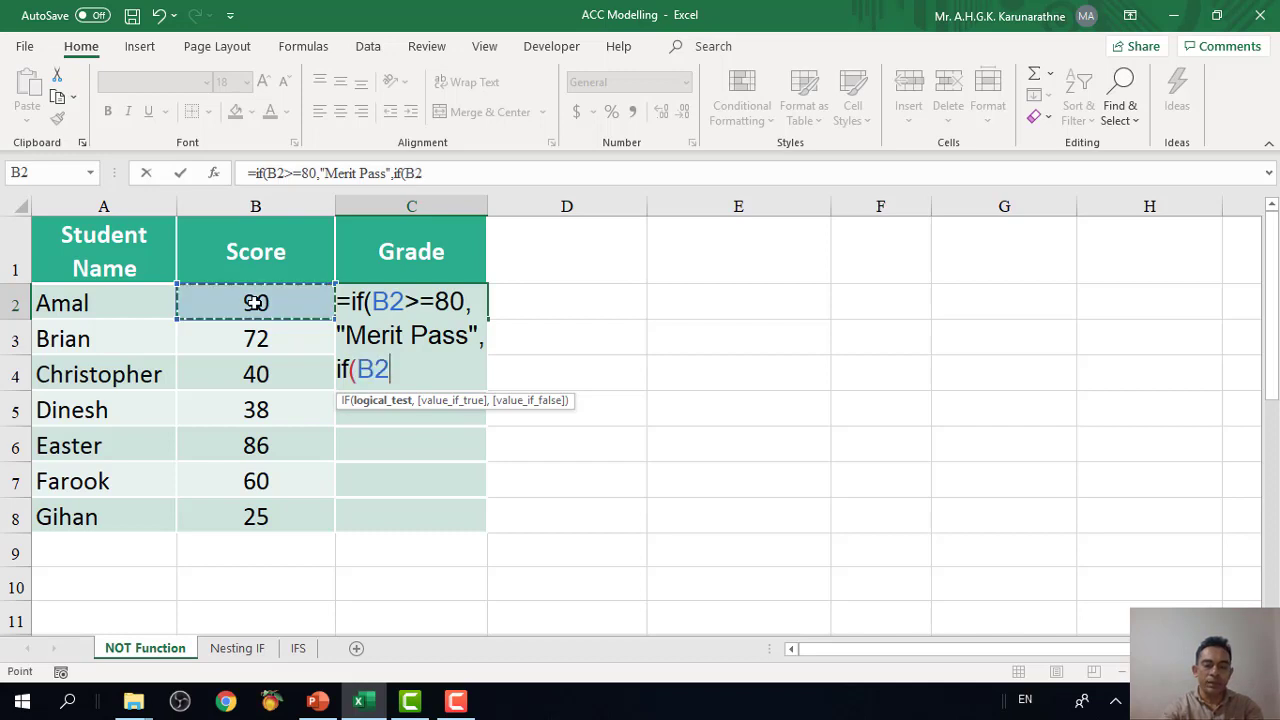
{"action": "type", "text": ">="}
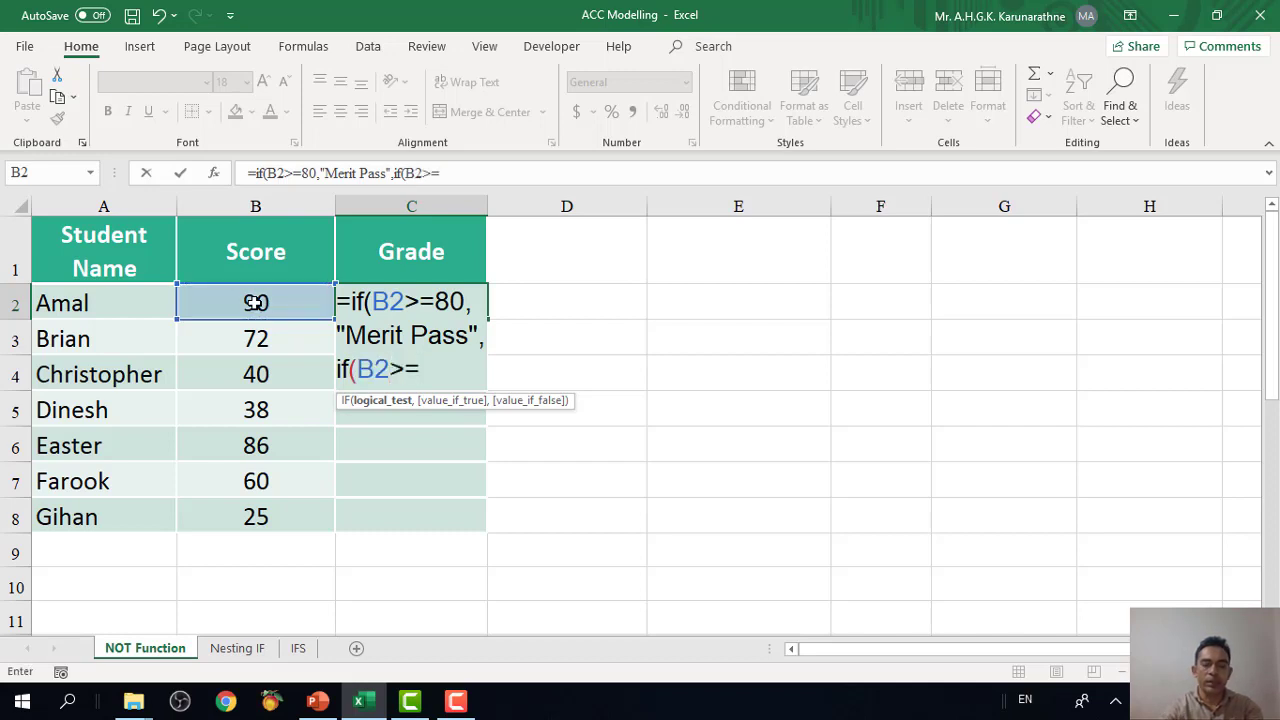
{"action": "type", "text": "50"}
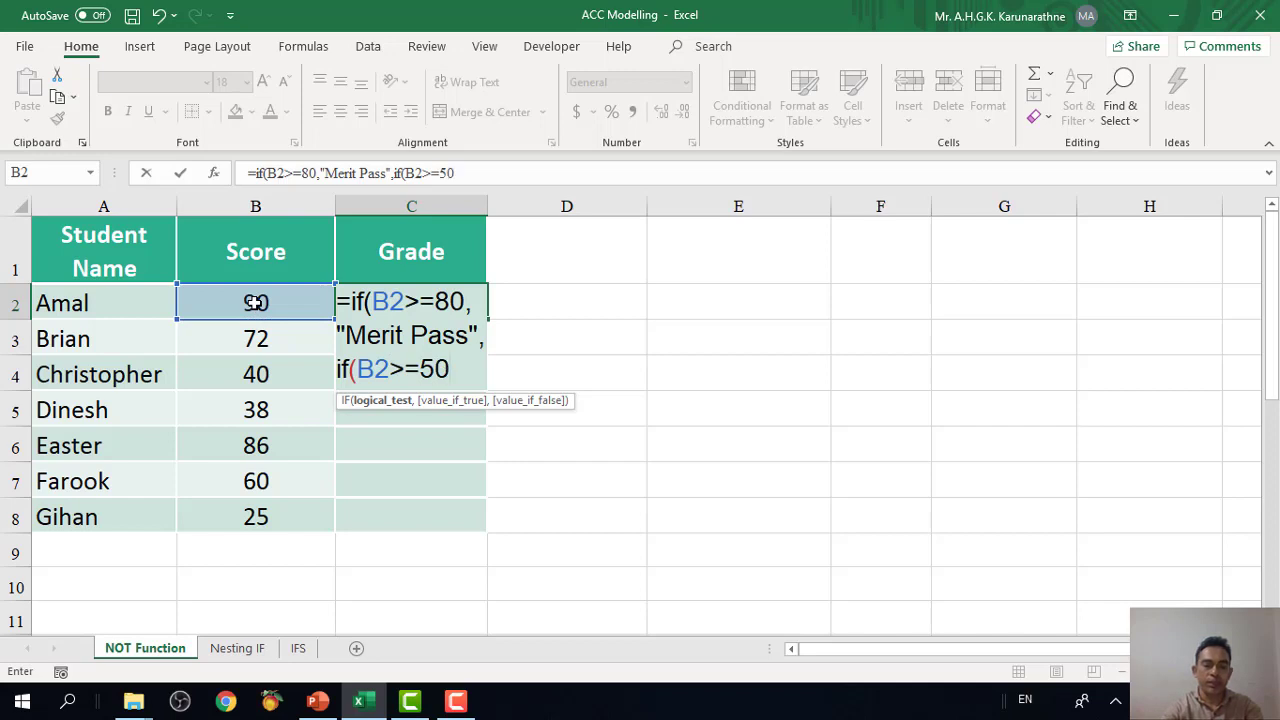
{"action": "type", "text": ",\""}
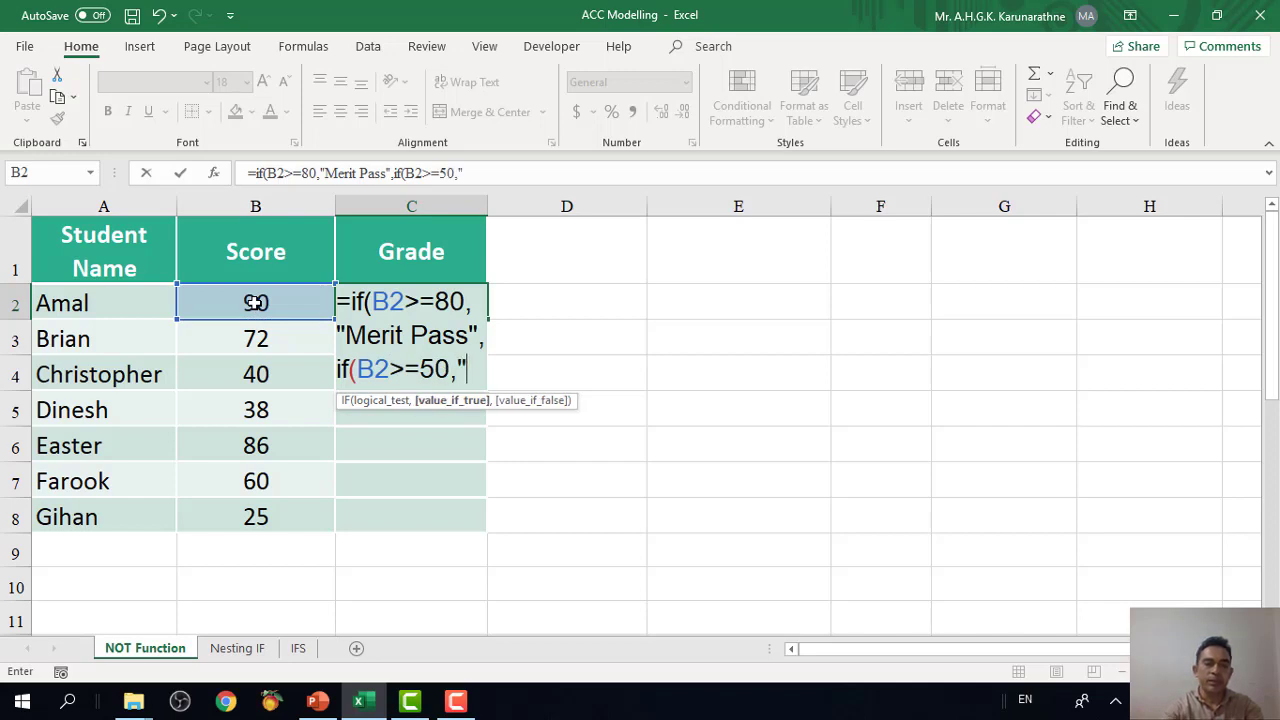
{"action": "type", "text": "Pass"}
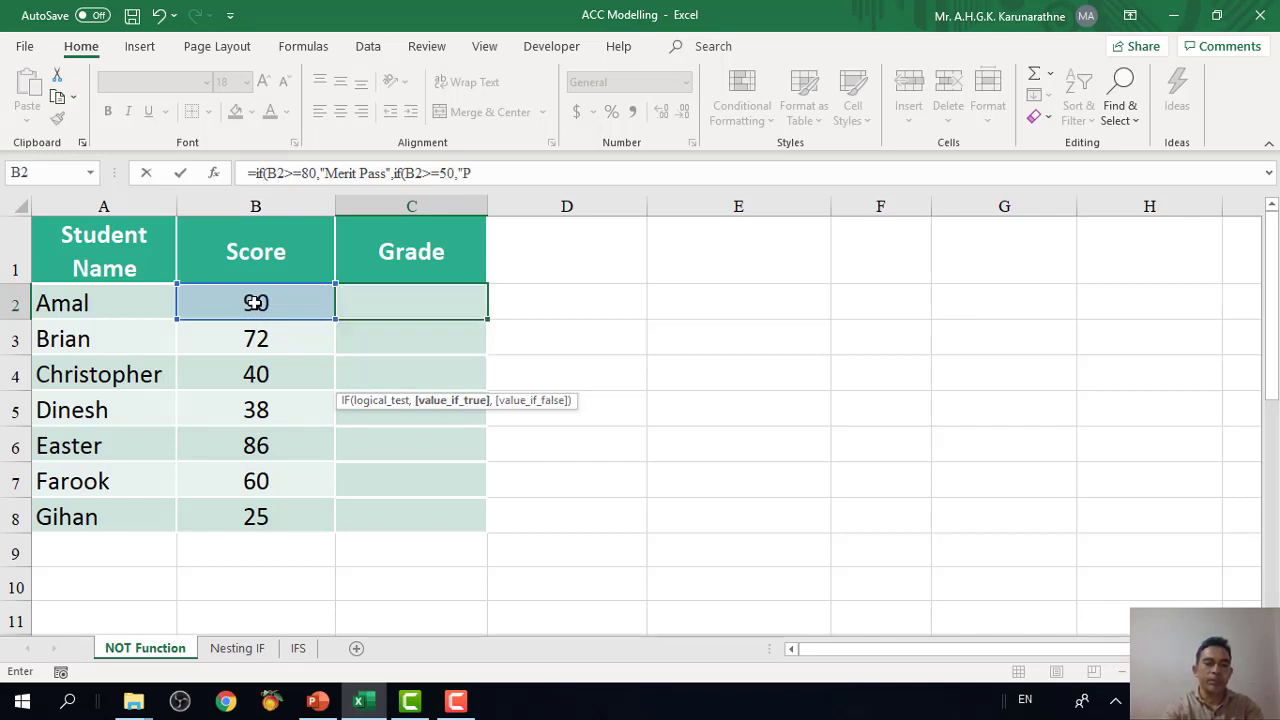
{"action": "type", "text": "\","}
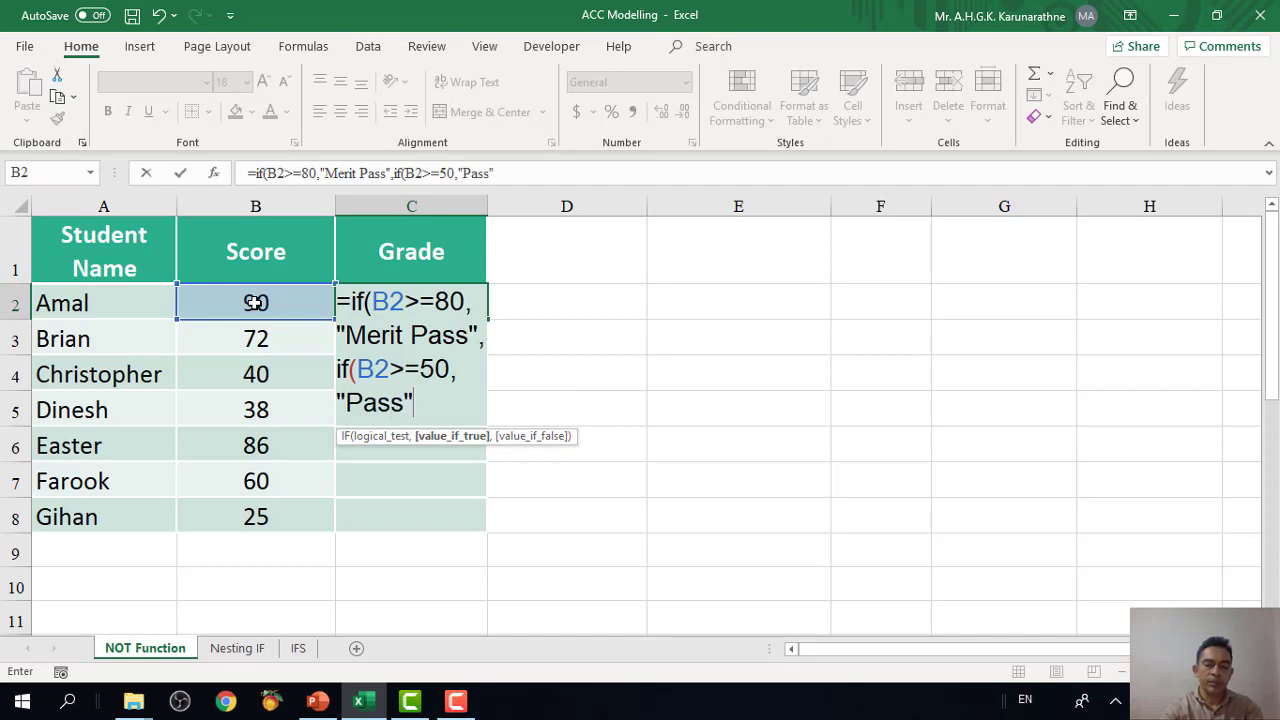
- Complete the C2 formula with "Fail" as the nested value if false and fill it down through C8
{"action": "type", "text": "\"Fail\""}
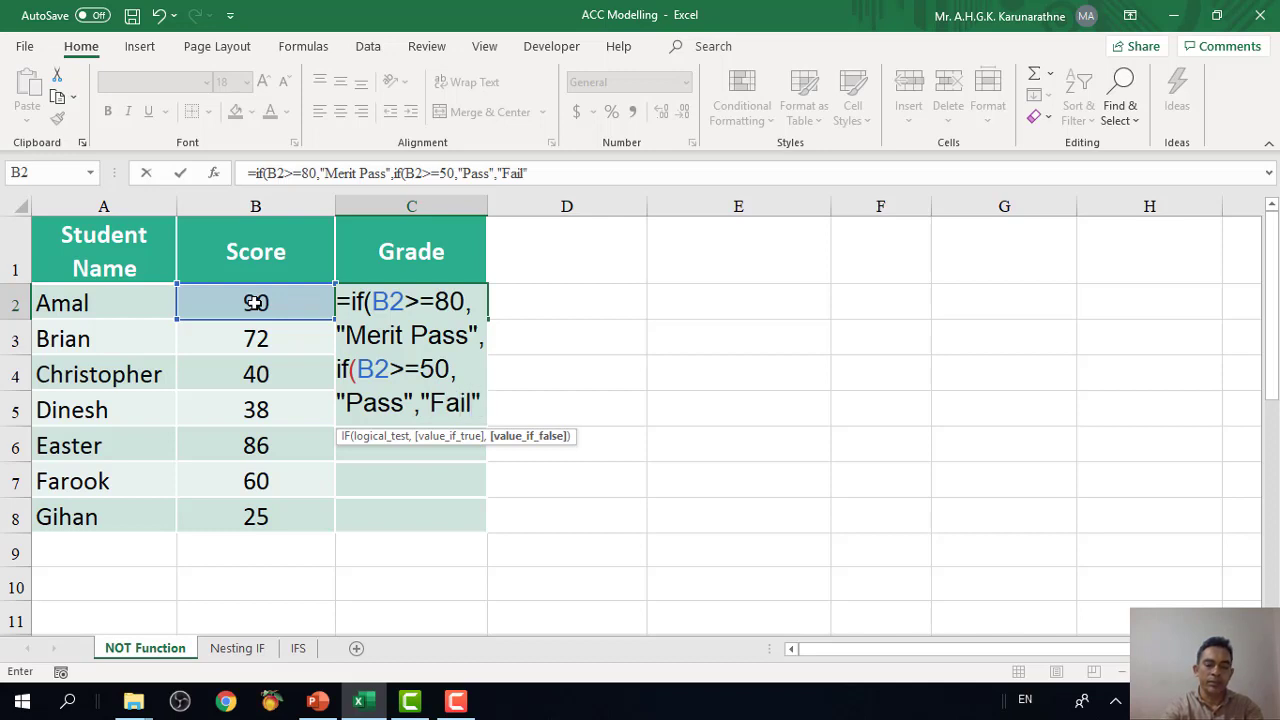
{"action": "type", "text": "))"}
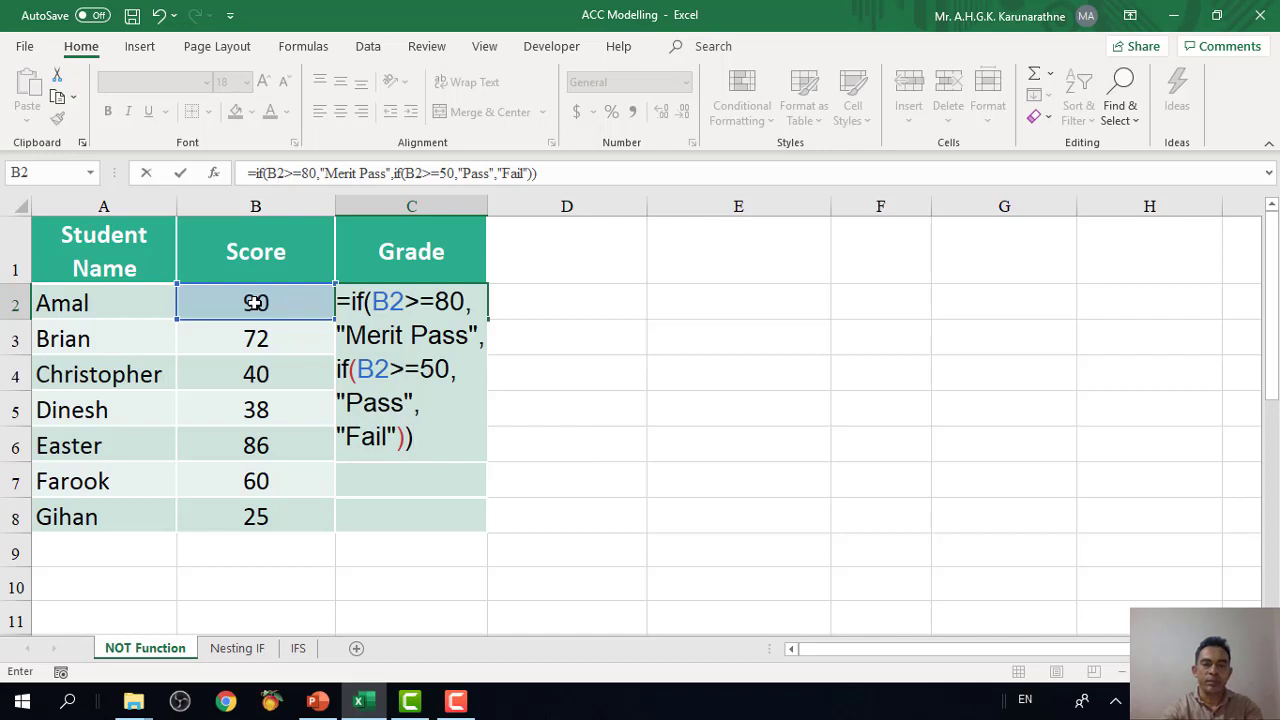
{"action": "key", "text": "Return"}
{"action": "left_click", "coordinate": [422, 300]}
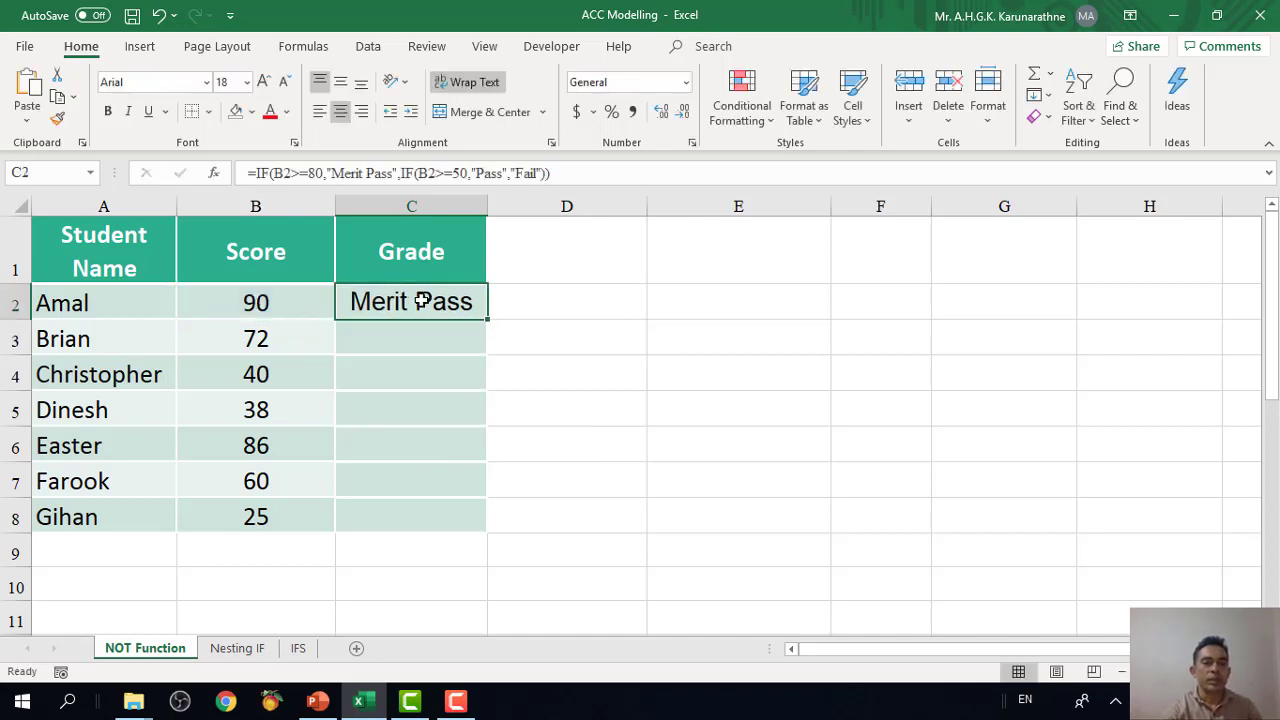
{"action": "double_click", "coordinate": [487, 320]}
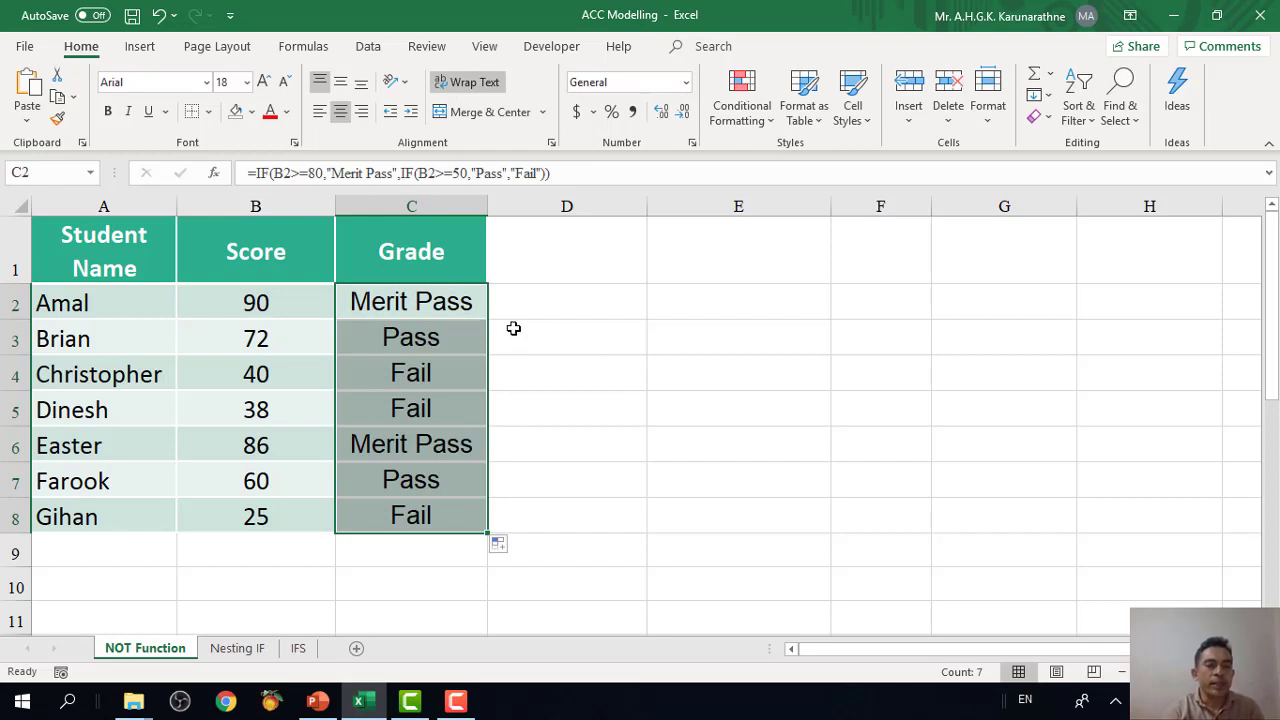
- Check the scores in B2:B8 one by one against the grades in column C
{"action": "left_click", "coordinate": [434, 308]}
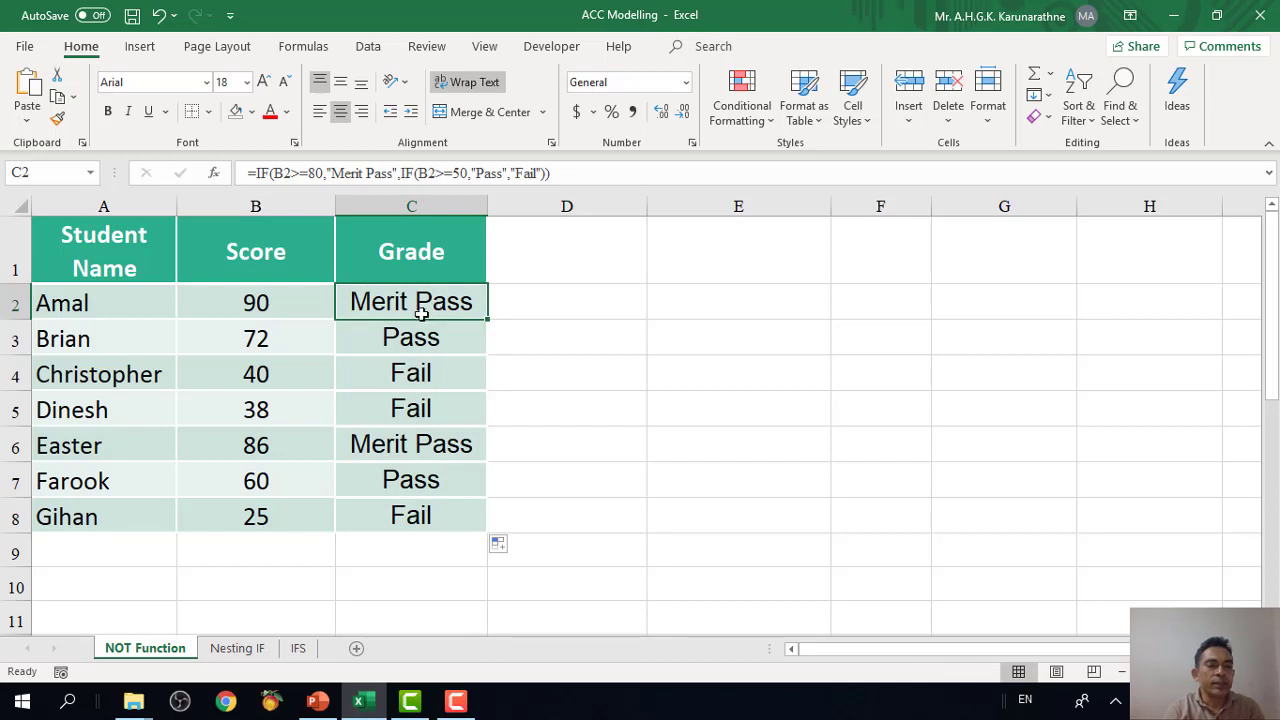
{"action": "left_click", "coordinate": [247, 308]}
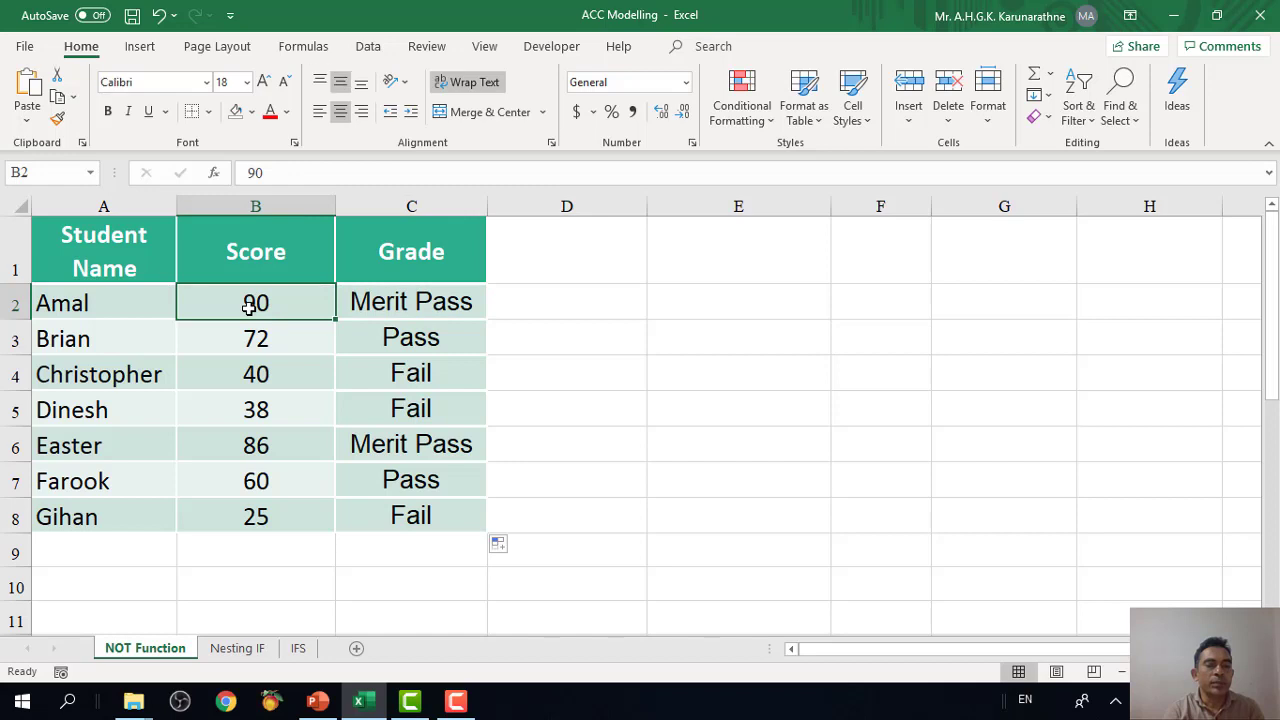
{"action": "left_click", "coordinate": [260, 341]}
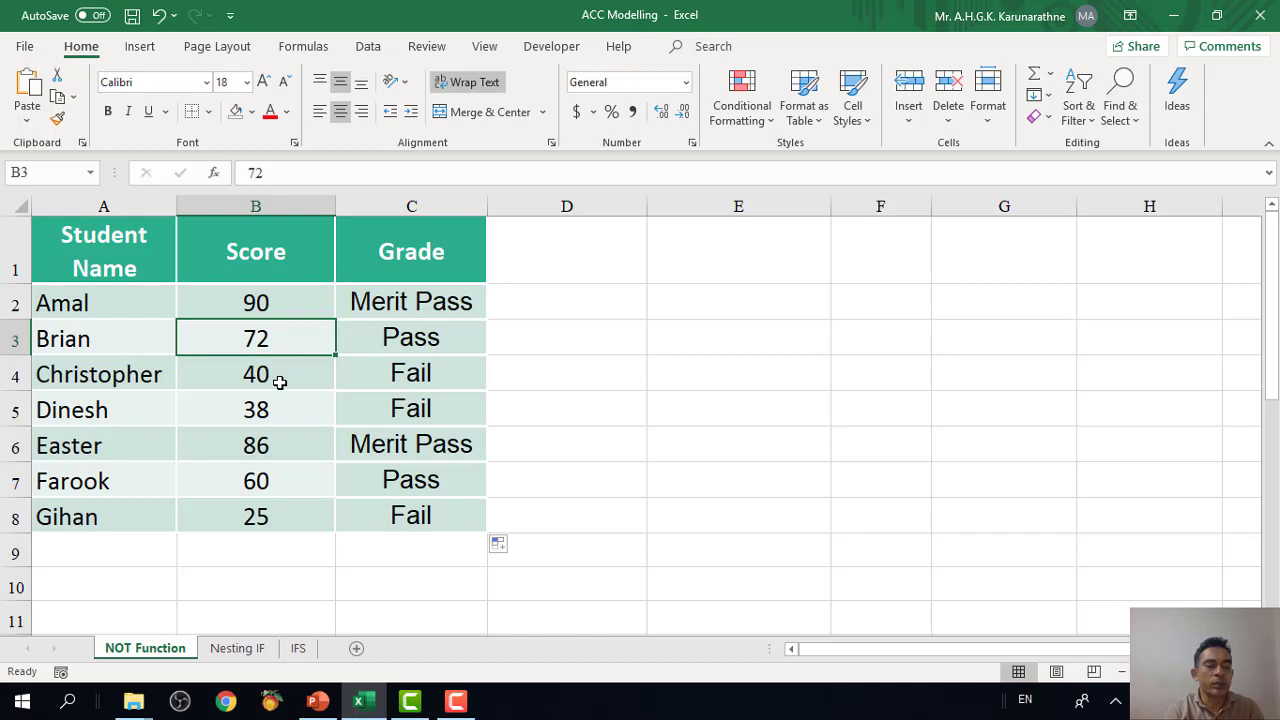
{"action": "left_click", "coordinate": [280, 382]}
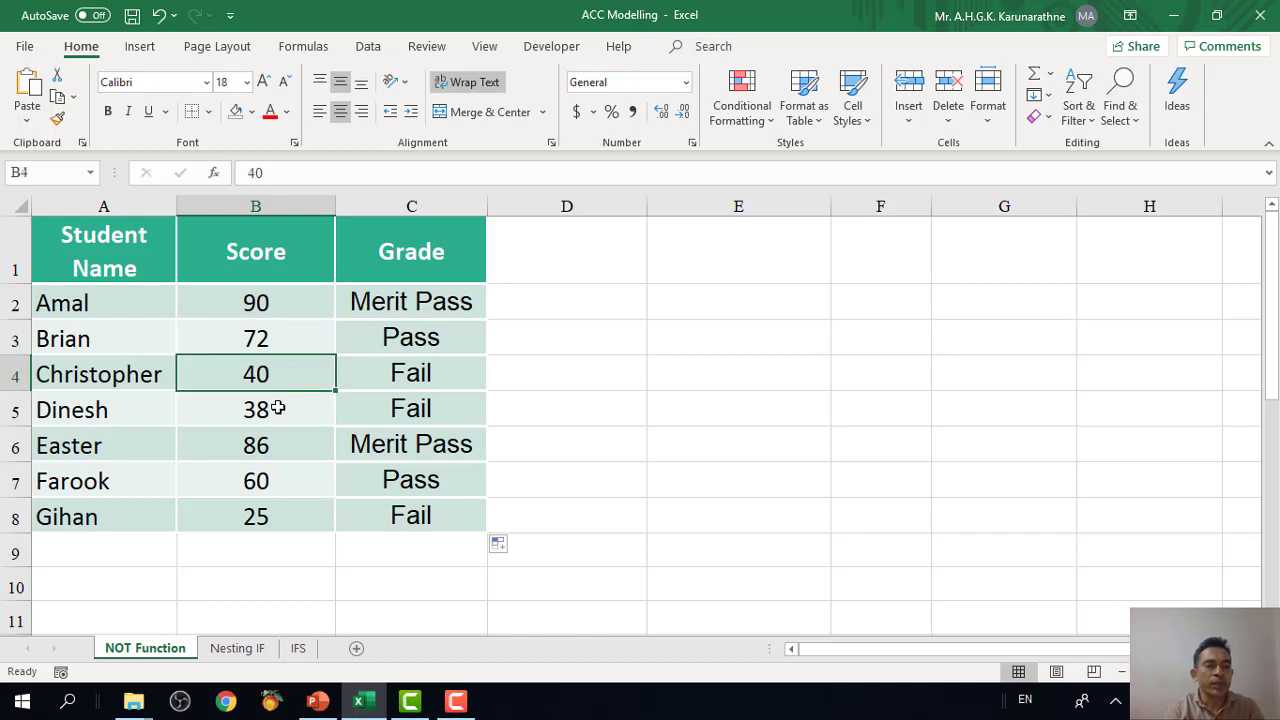
{"action": "left_click", "coordinate": [278, 408]}
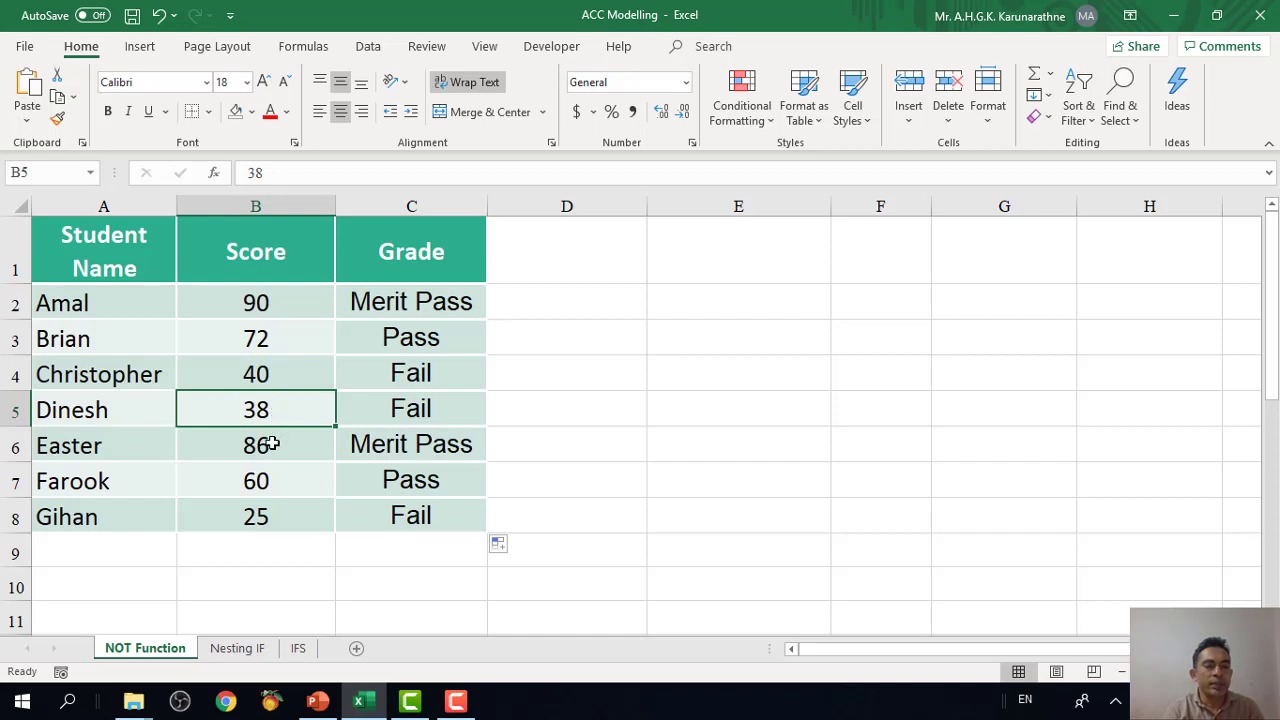
{"action": "left_click", "coordinate": [272, 444]}
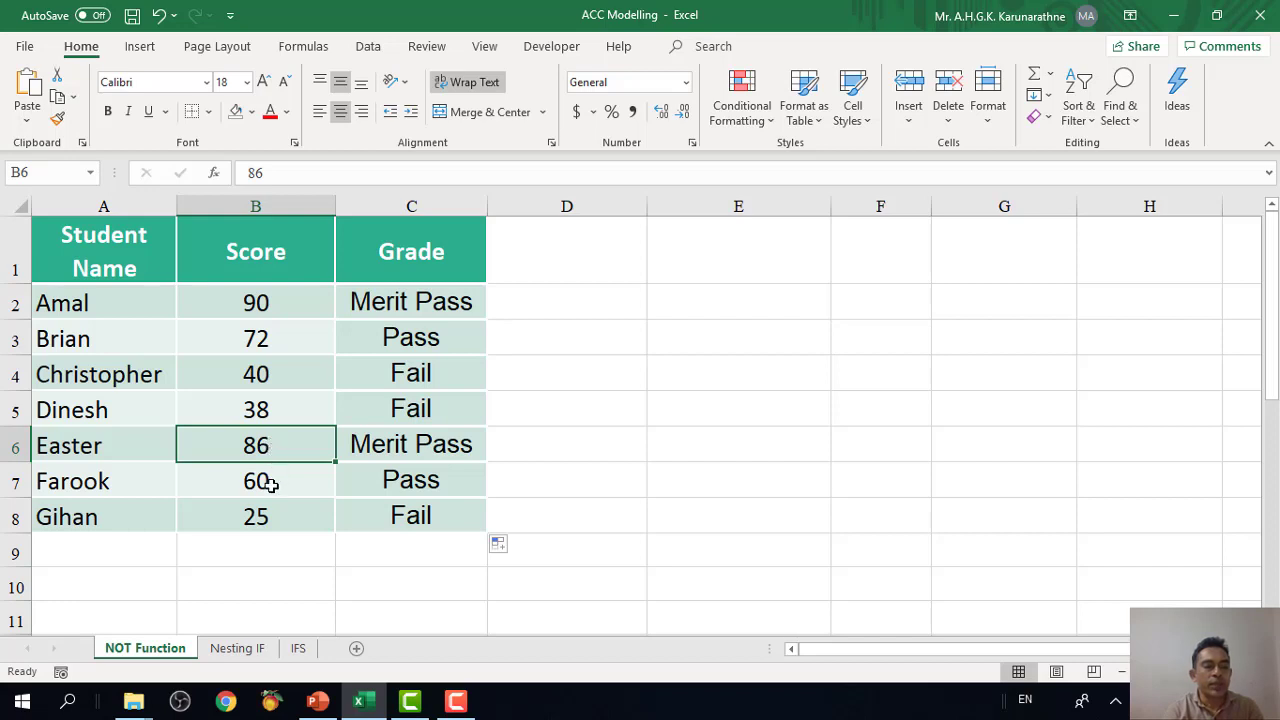
{"action": "left_click", "coordinate": [270, 482]}
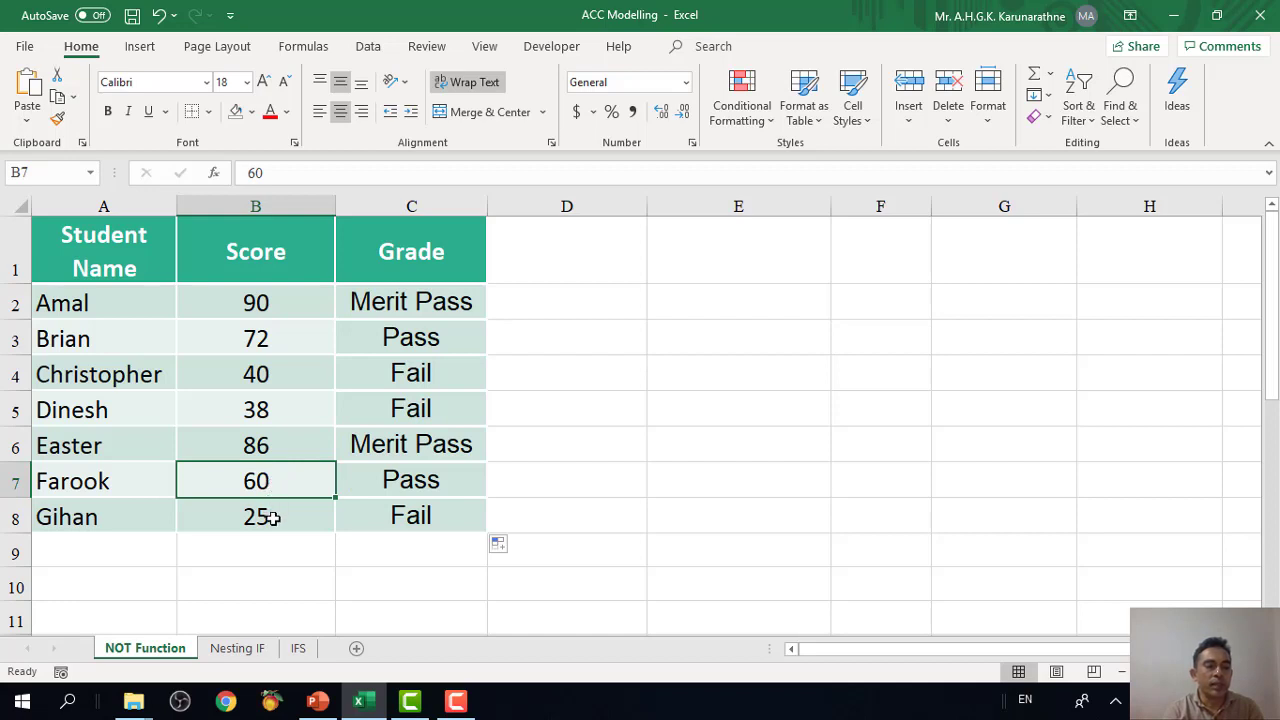
{"action": "left_click", "coordinate": [273, 519]}
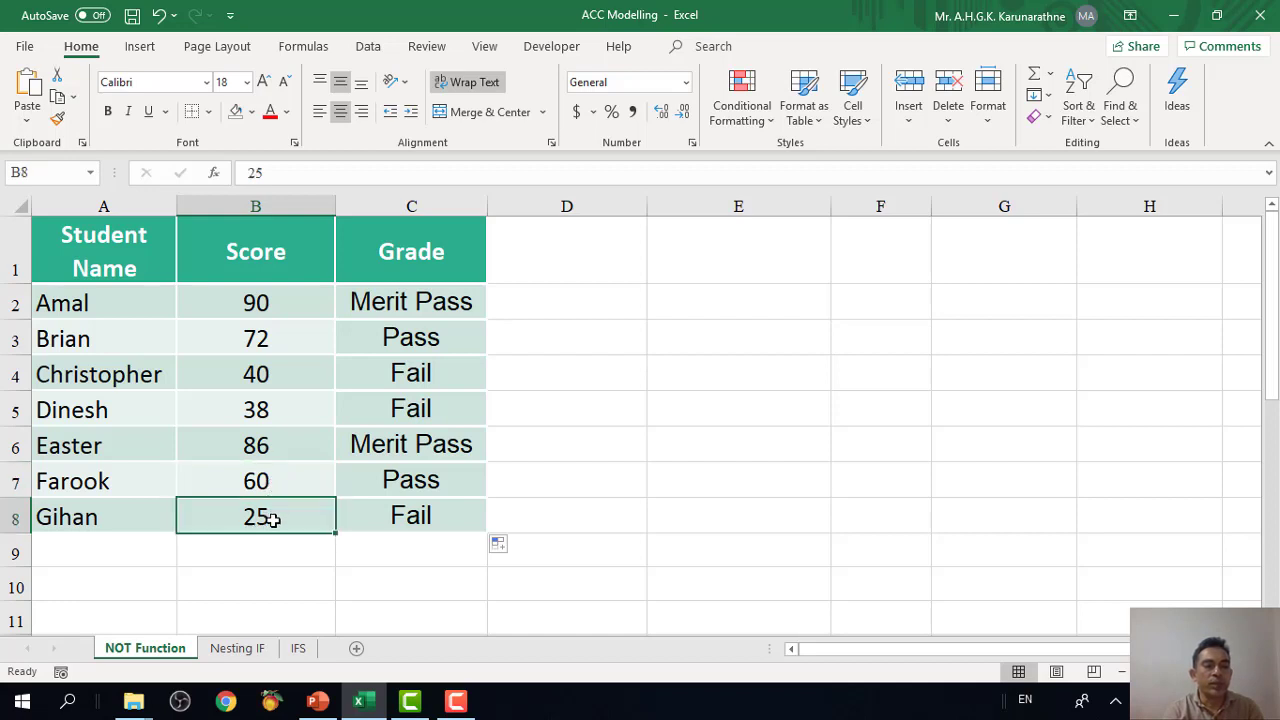
- Review the full nested IF formula in cell C2 and leave it without changing it
{"action": "left_click", "coordinate": [438, 308]}
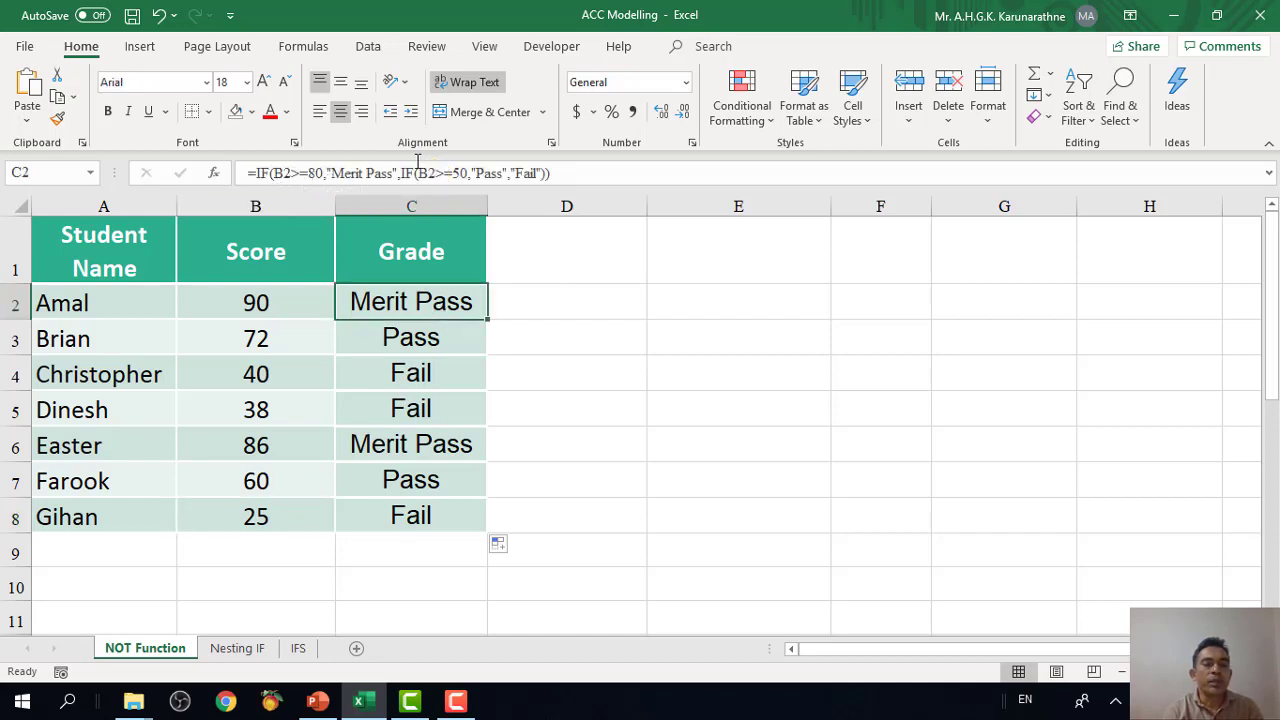
{"action": "left_click", "coordinate": [549, 173]}
{"action": "left_click_drag", "start_coordinate": [549, 173], "coordinate": [249, 181]}
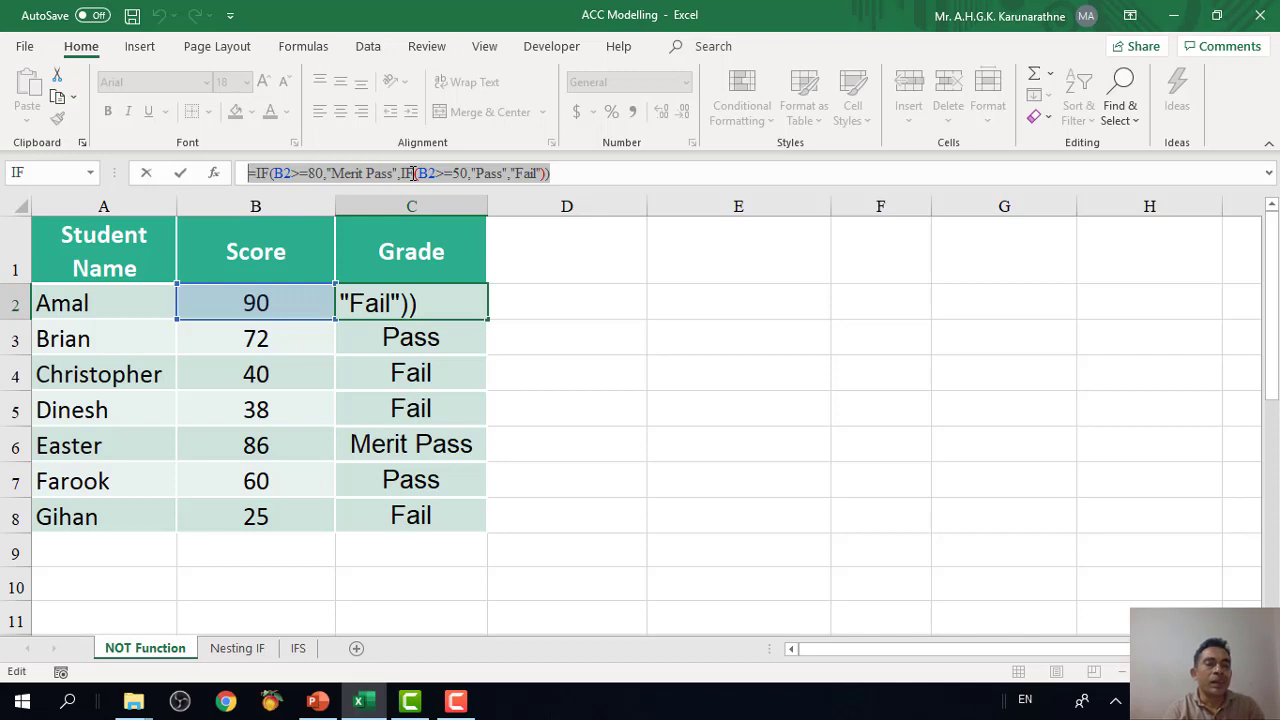
{"action": "type", "text": "="}
{"action": "left_click", "coordinate": [570, 527]}
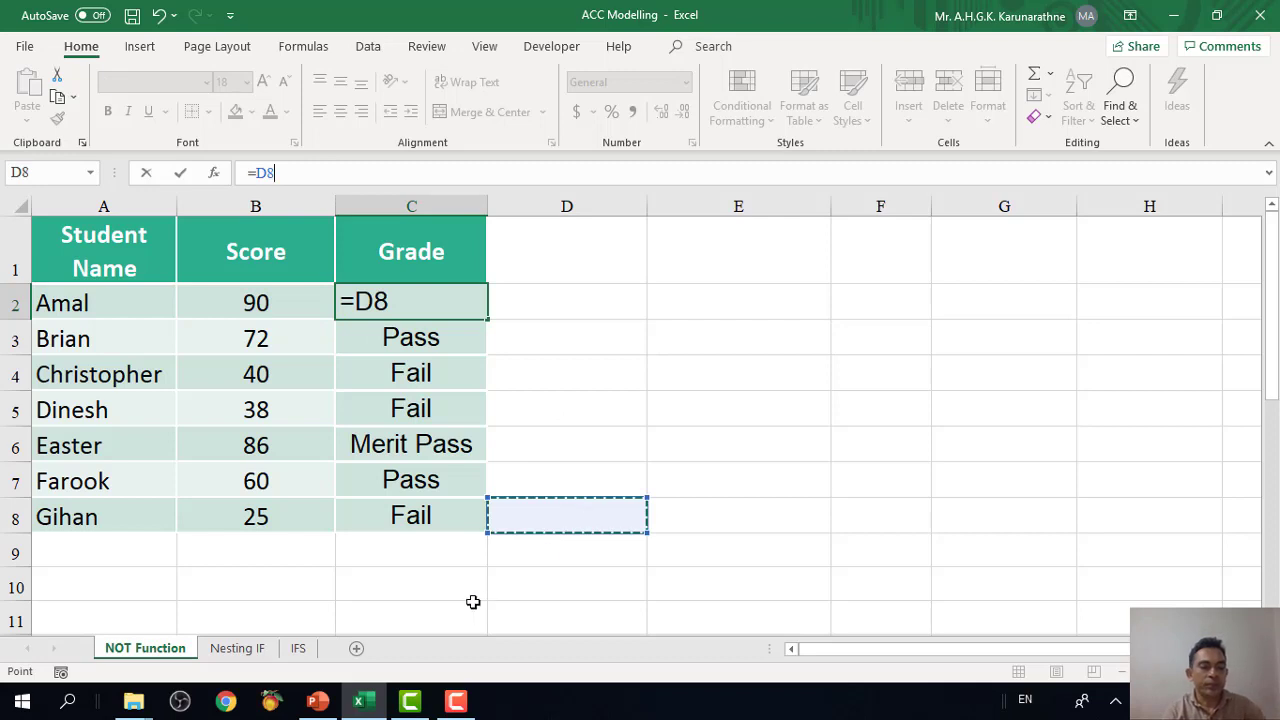
{"action": "key", "text": "Escape"}
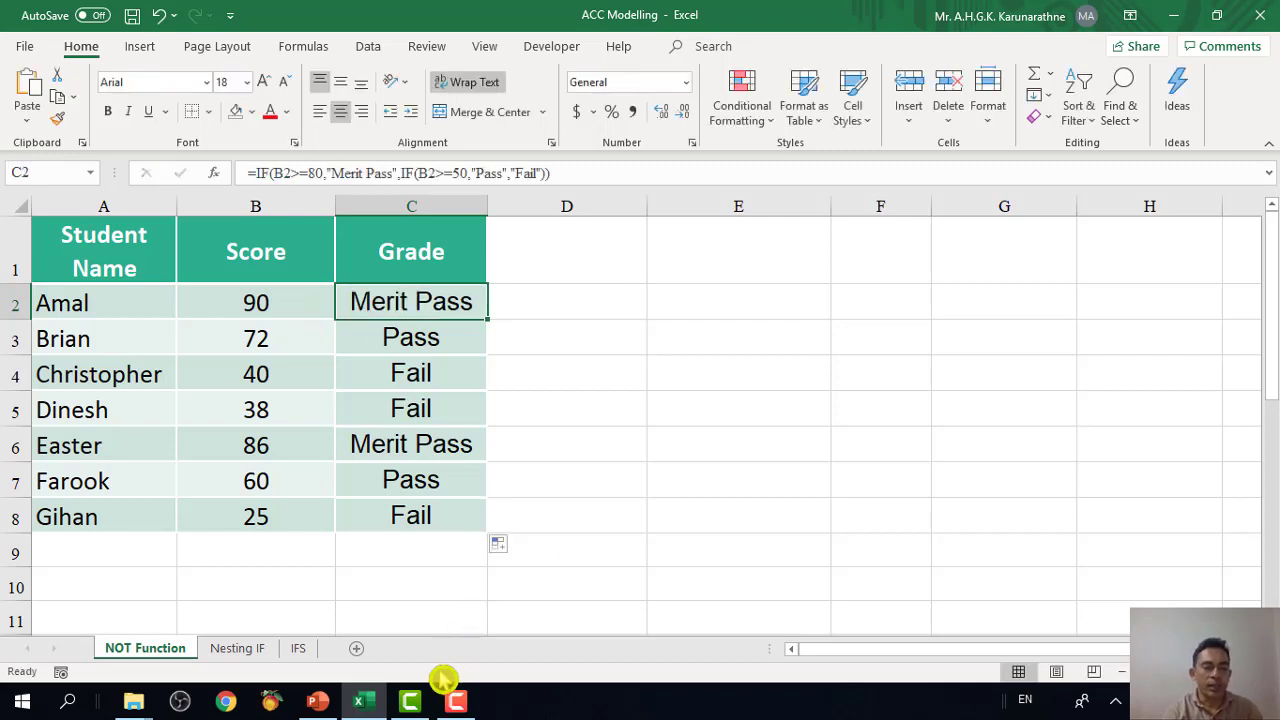
- Switch to the Nesting IF Function presentation in PowerPoint and read the Activity 3 grading system on slide 7
{"action": "left_click", "coordinate": [318, 702]}
{"action": "left_click", "coordinate": [112, 591]}
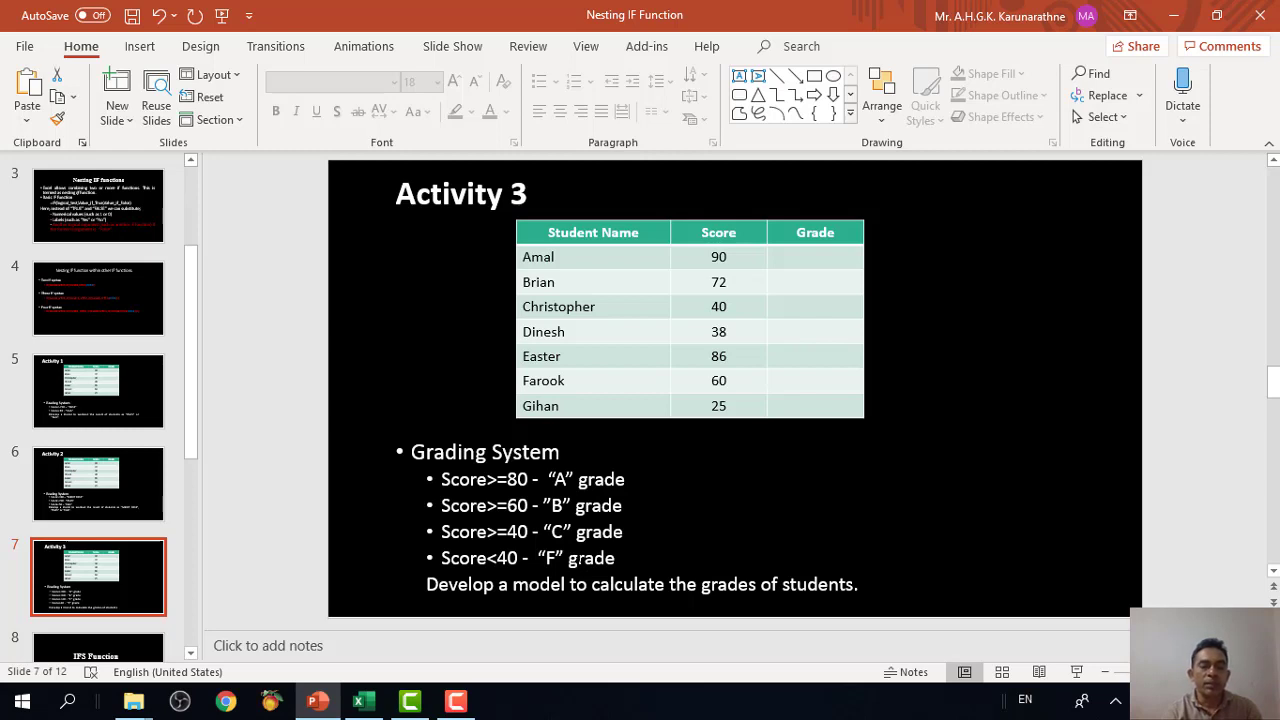
{"action": "left_click", "coordinate": [801, 259]}
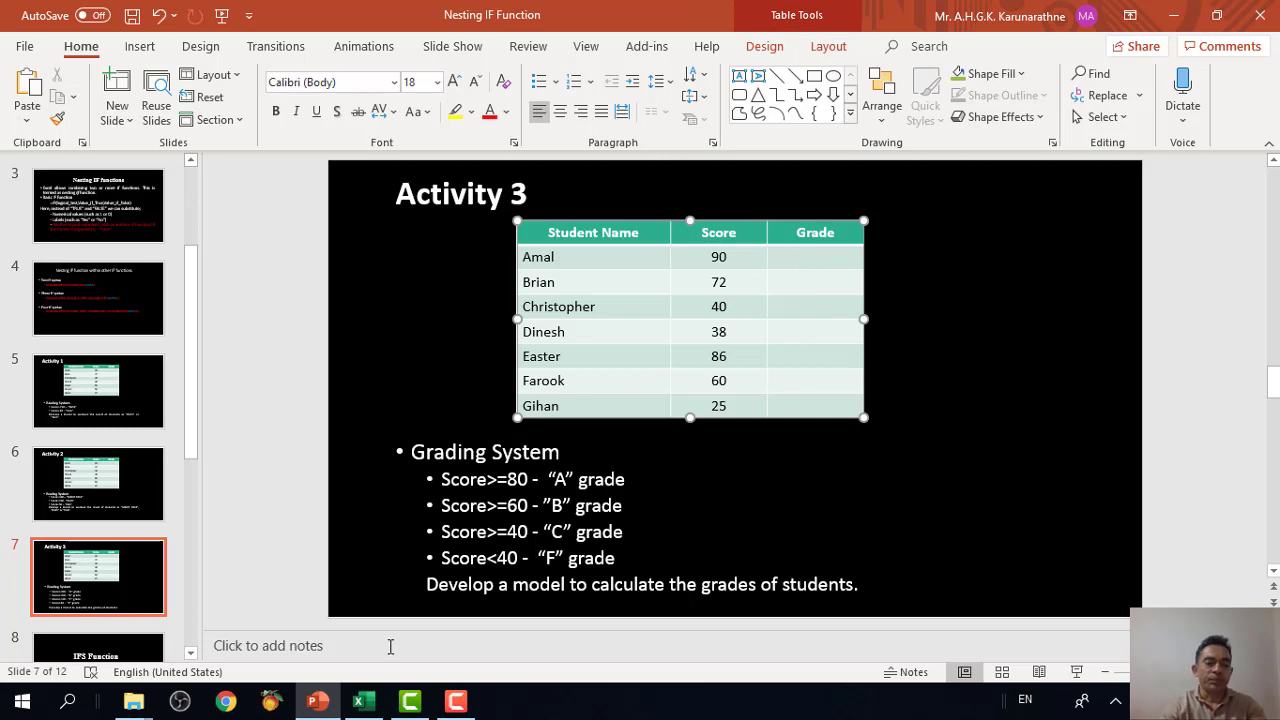
- Switch to the ACC Modelling workbook in Excel and clear the grade formulas from C2:C8
{"action": "left_click", "coordinate": [363, 701]}
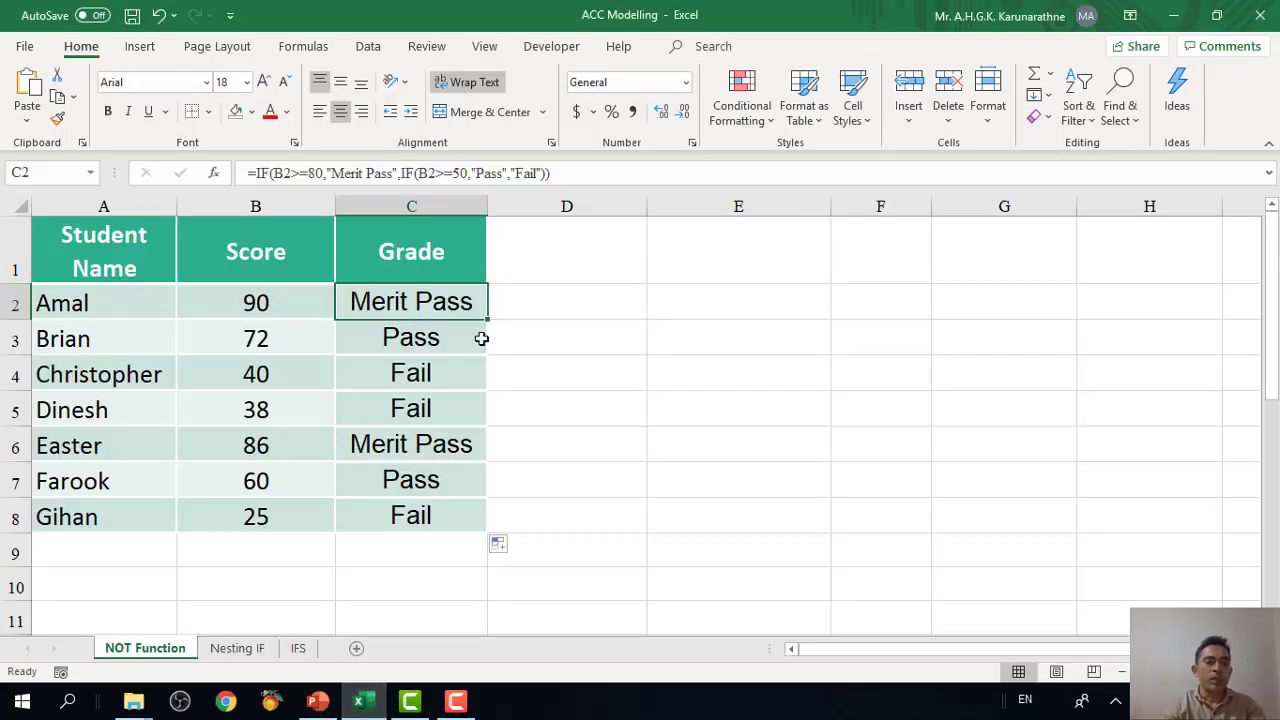
{"action": "left_click", "coordinate": [569, 326]}
{"action": "left_click_drag", "start_coordinate": [443, 314], "coordinate": [420, 449]}
{"action": "left_click", "coordinate": [580, 306]}
{"action": "left_click_drag", "start_coordinate": [440, 305], "coordinate": [425, 508]}
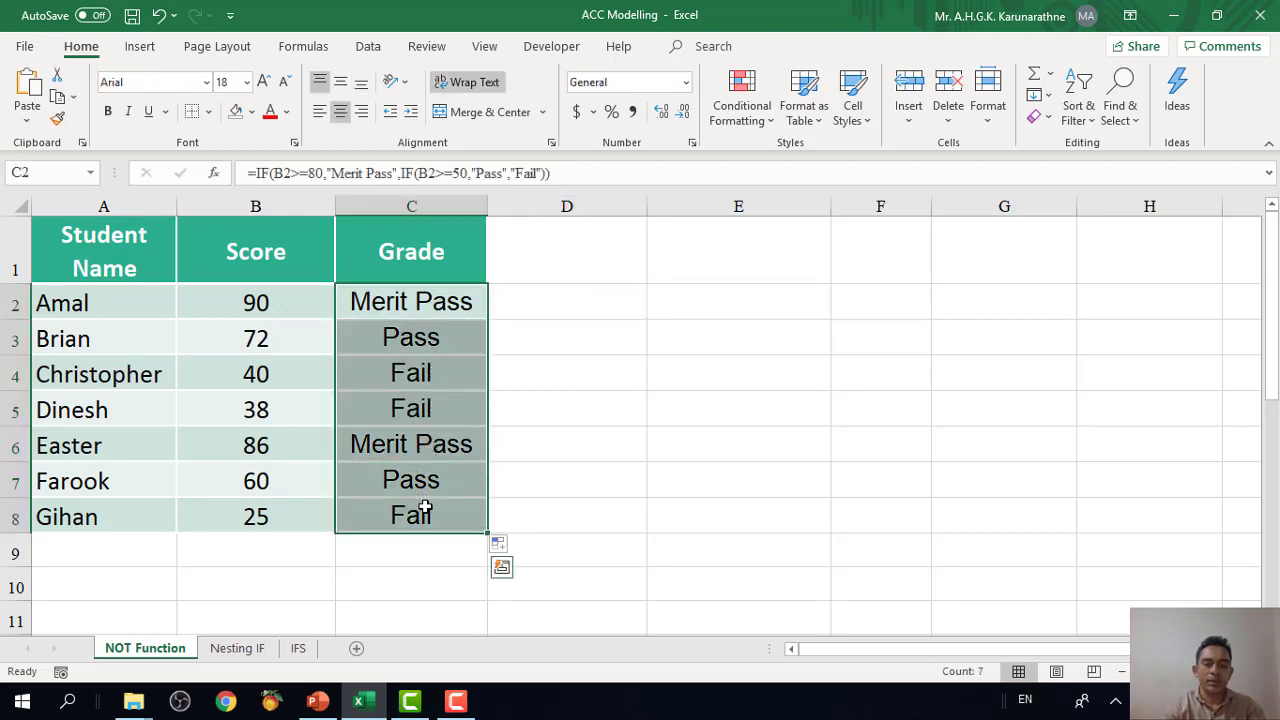
{"action": "key", "text": "Delete"}
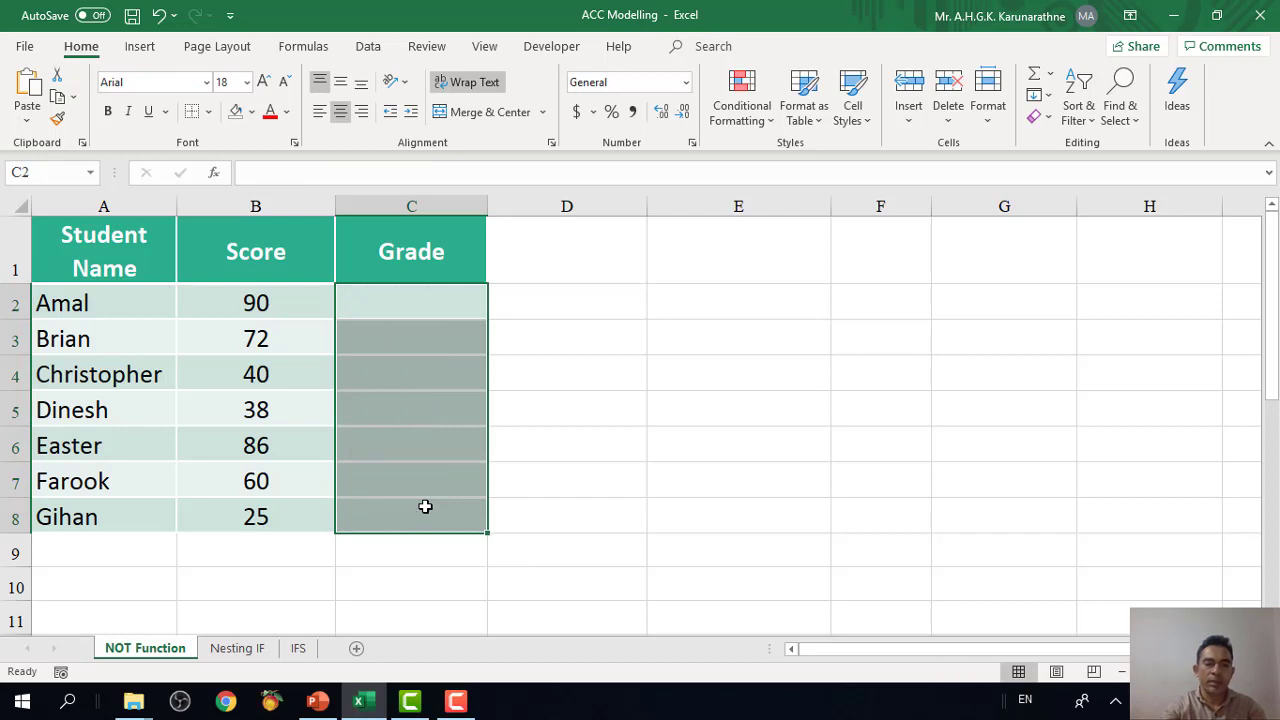
- Start an IF formula in C2 whose logical test compares score B2 with the greater-than-or-equal operator
{"action": "left_click", "coordinate": [416, 300]}
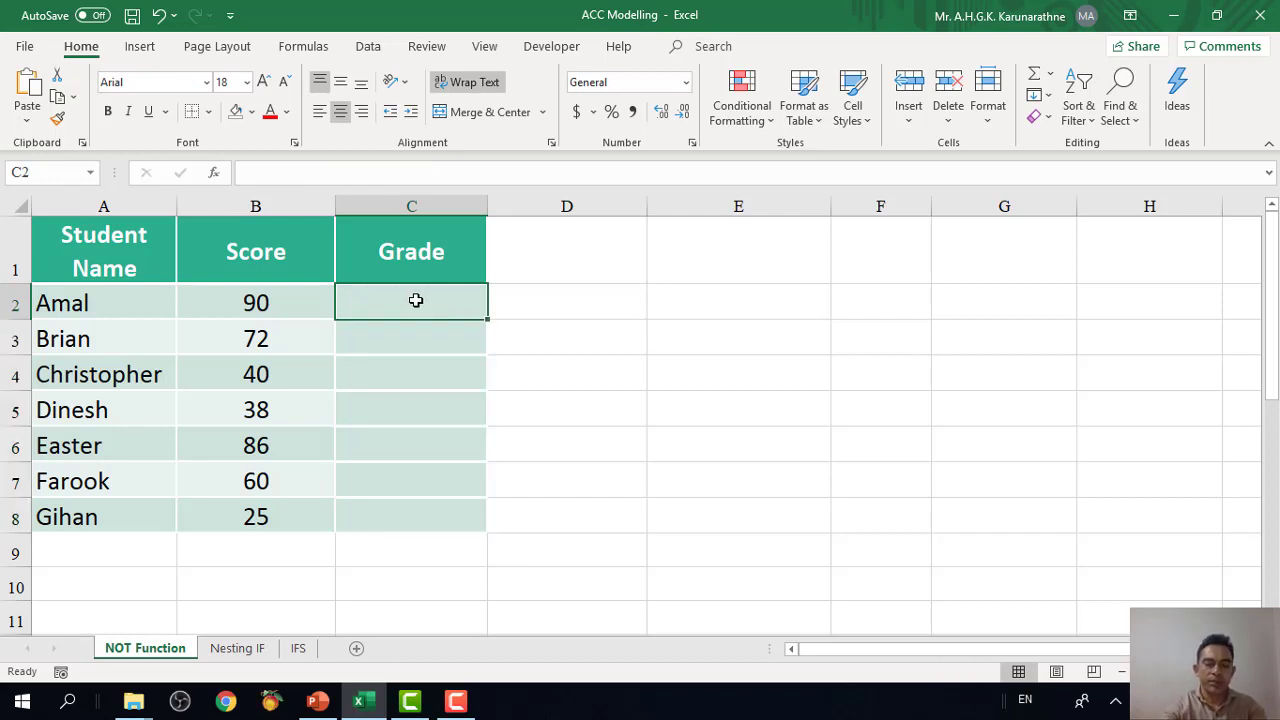
{"action": "type", "text": "=i"}
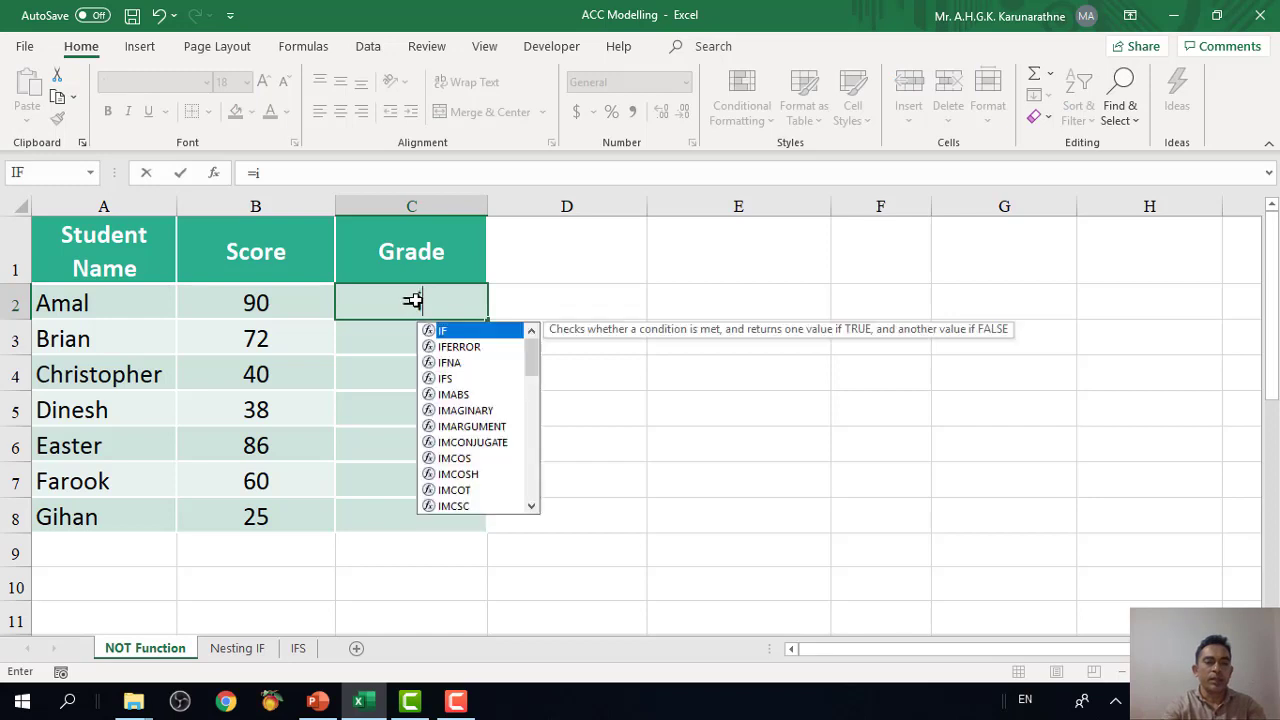
{"action": "type", "text": "f("}
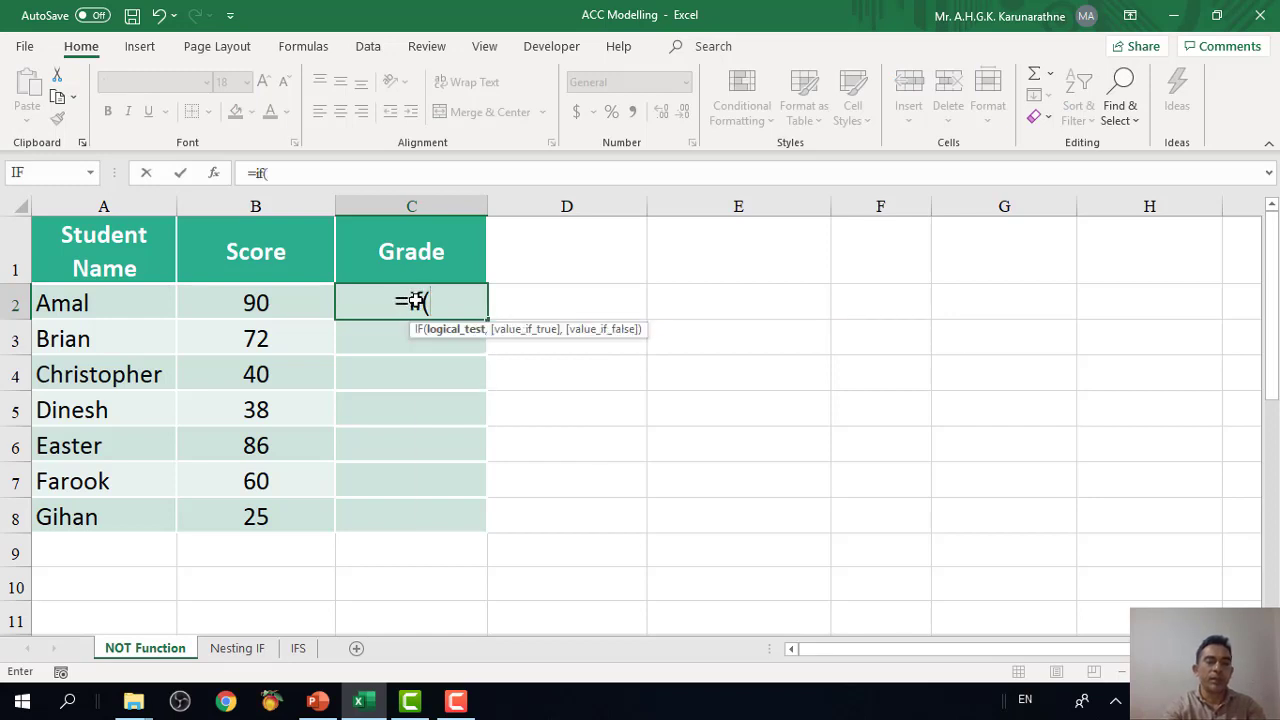
{"action": "left_click", "coordinate": [277, 309]}
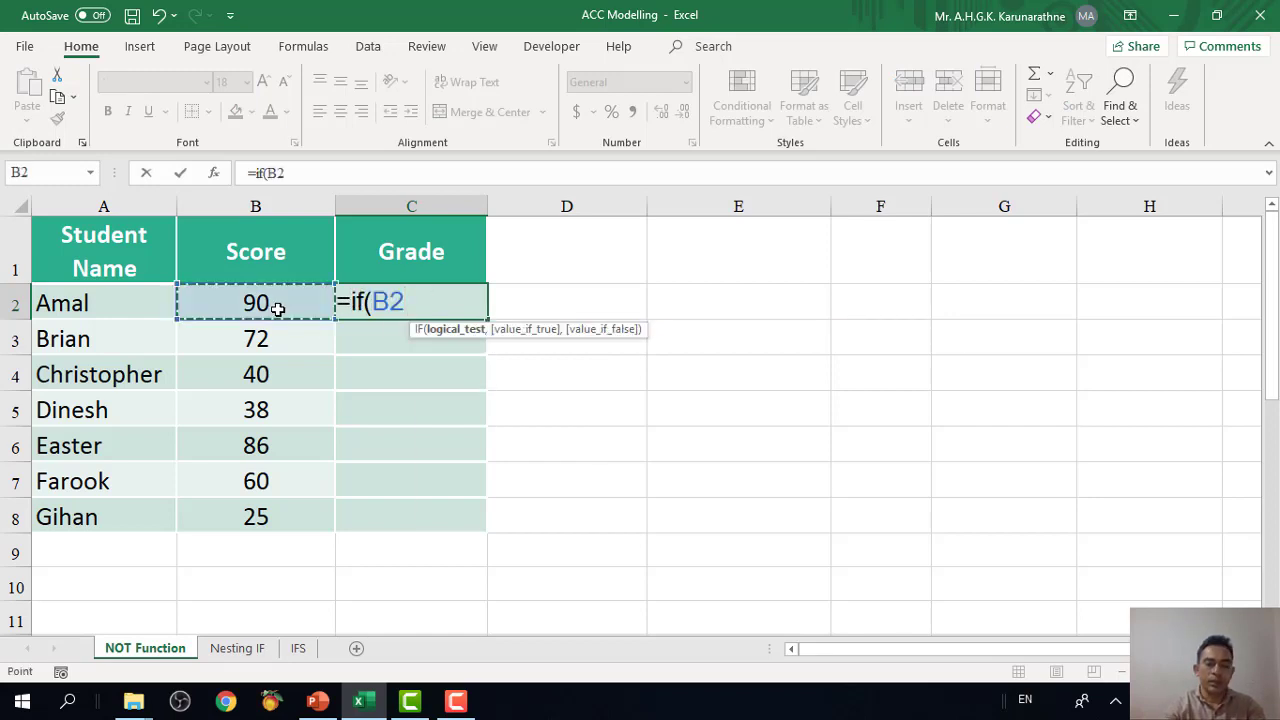
{"action": "type", "text": ">-"}
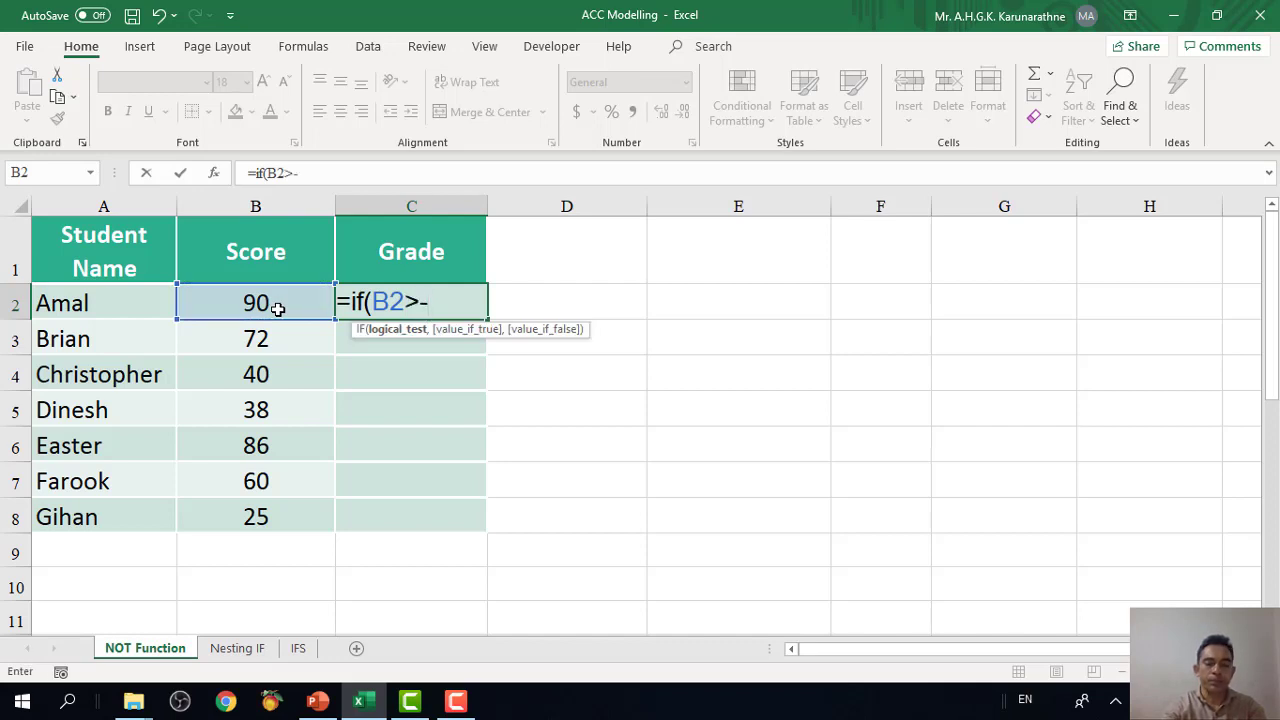
{"action": "key", "text": "BackSpace"}
{"action": "type", "text": "="}
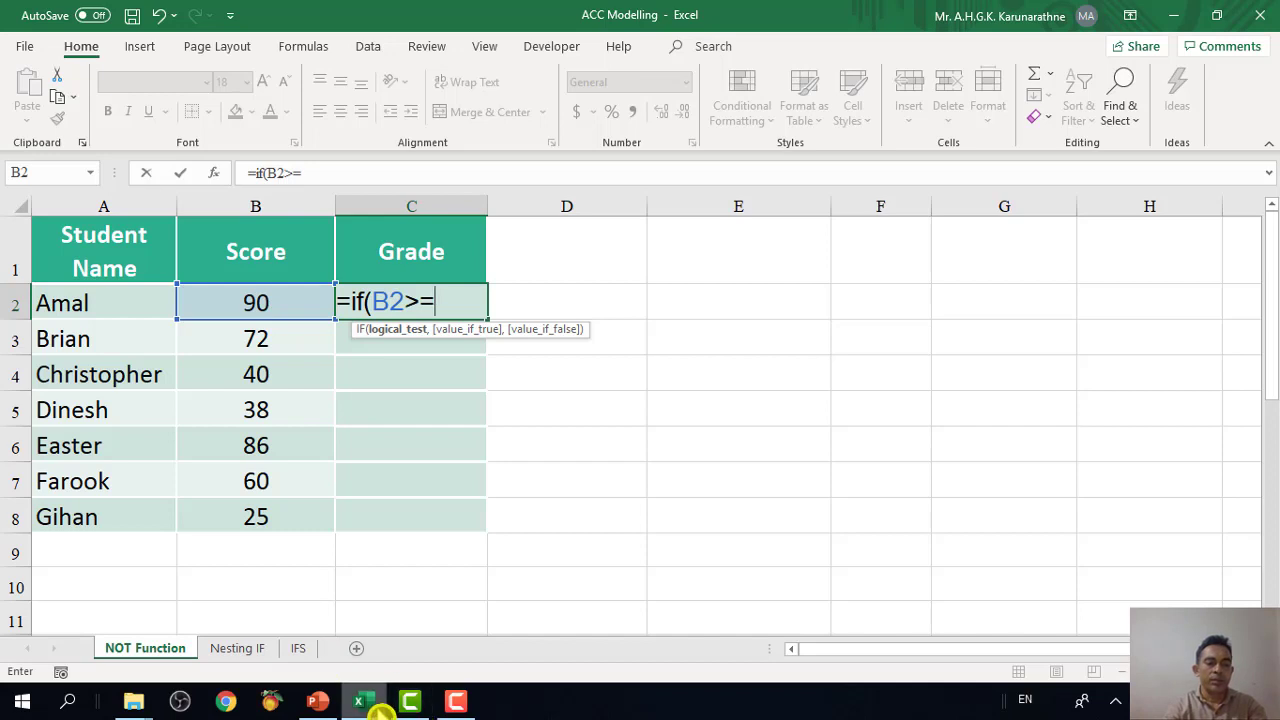
- Check the Activity 3 grading system in PowerPoint, return to Excel, and complete the C2 test with 80 and "A" as value if true
{"action": "left_click", "coordinate": [330, 705]}
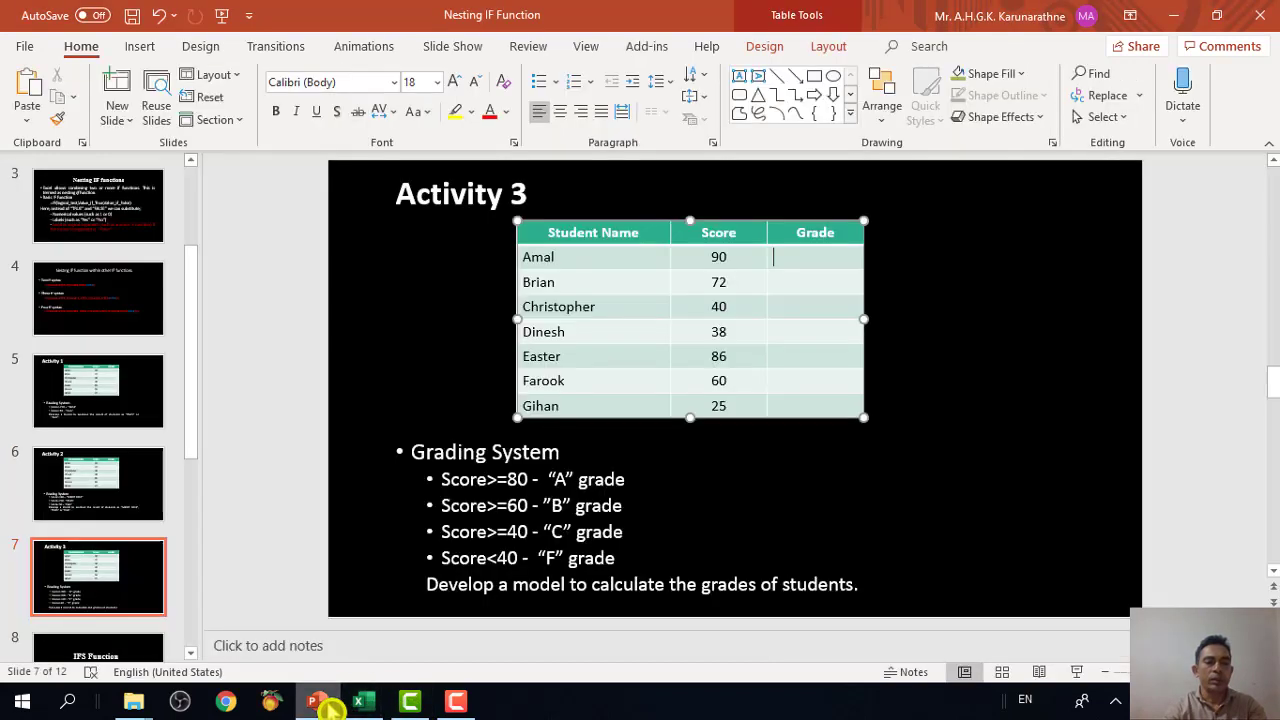
{"action": "mouse_move", "coordinate": [466, 707]}
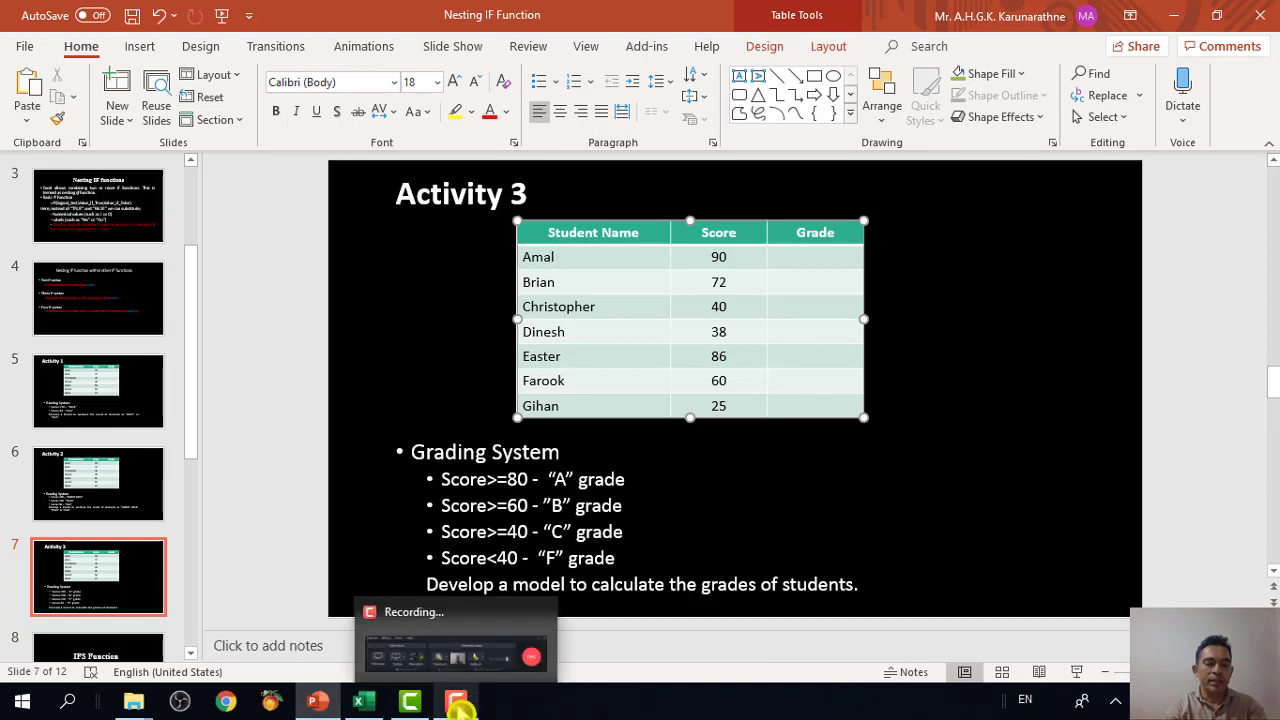
{"action": "left_click", "coordinate": [366, 702]}
{"action": "type", "text": "80,"}
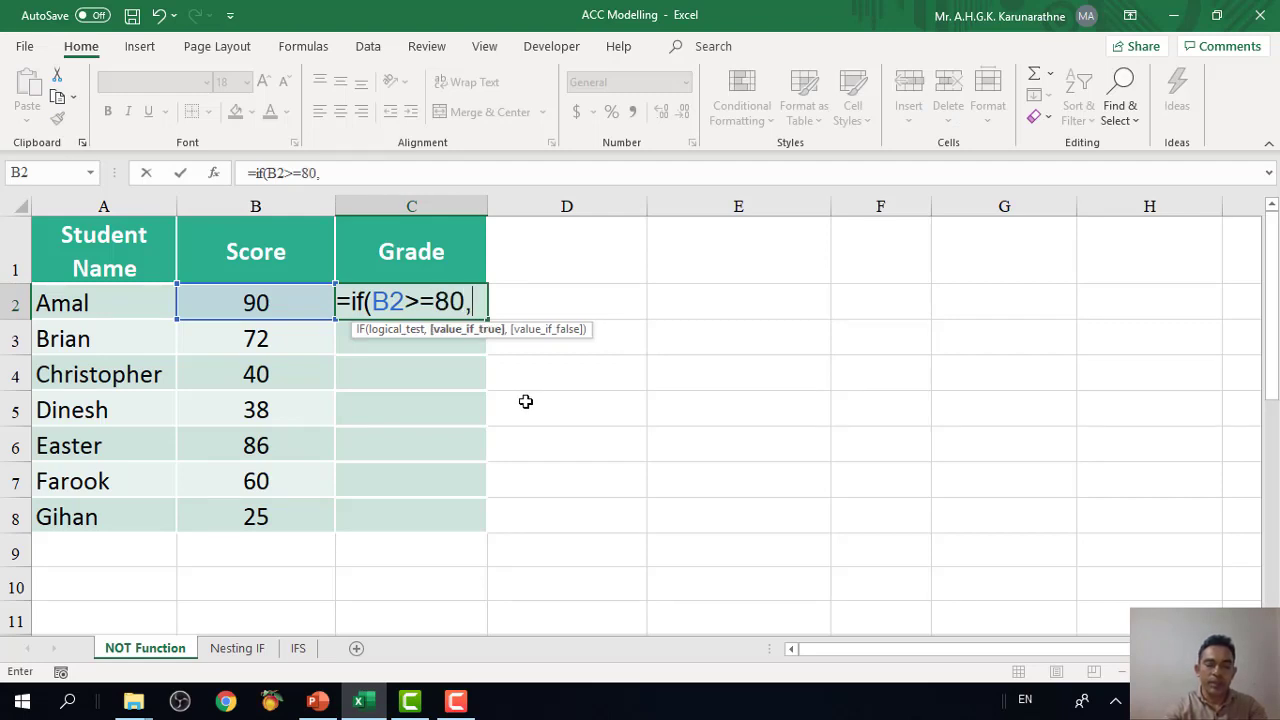
{"action": "type", "text": "\"A"}
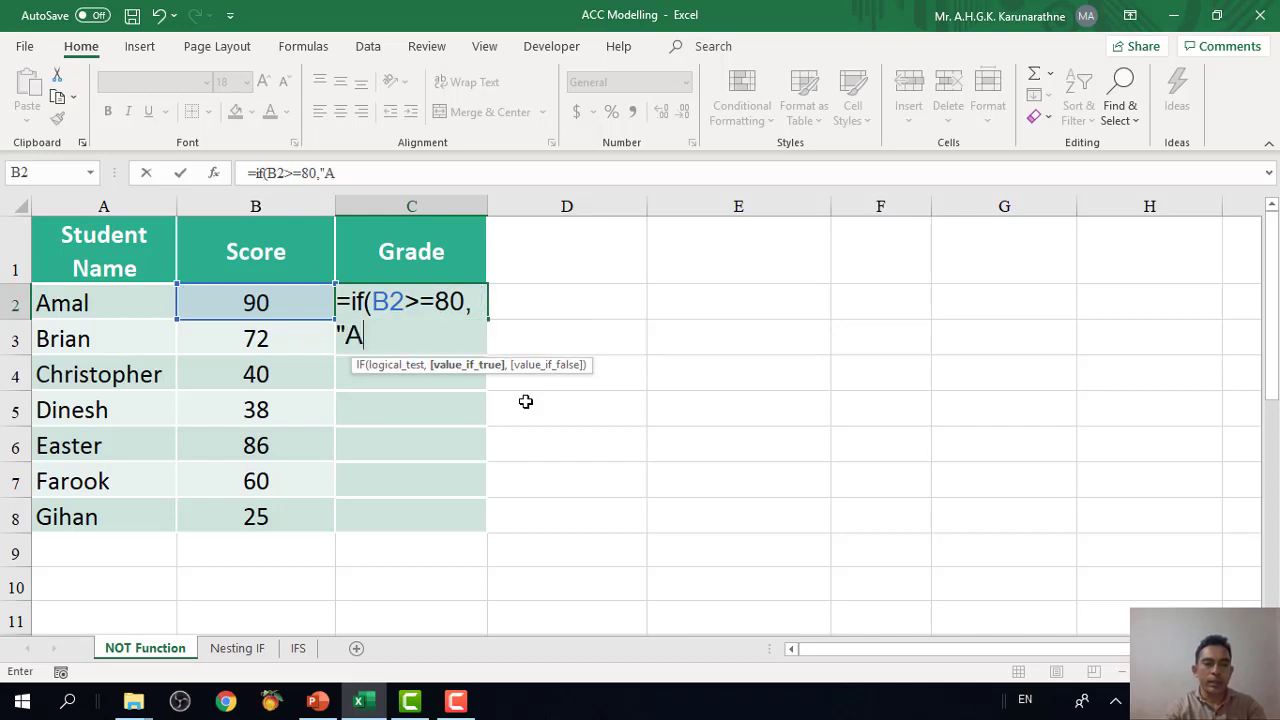
{"action": "type", "text": "\""}
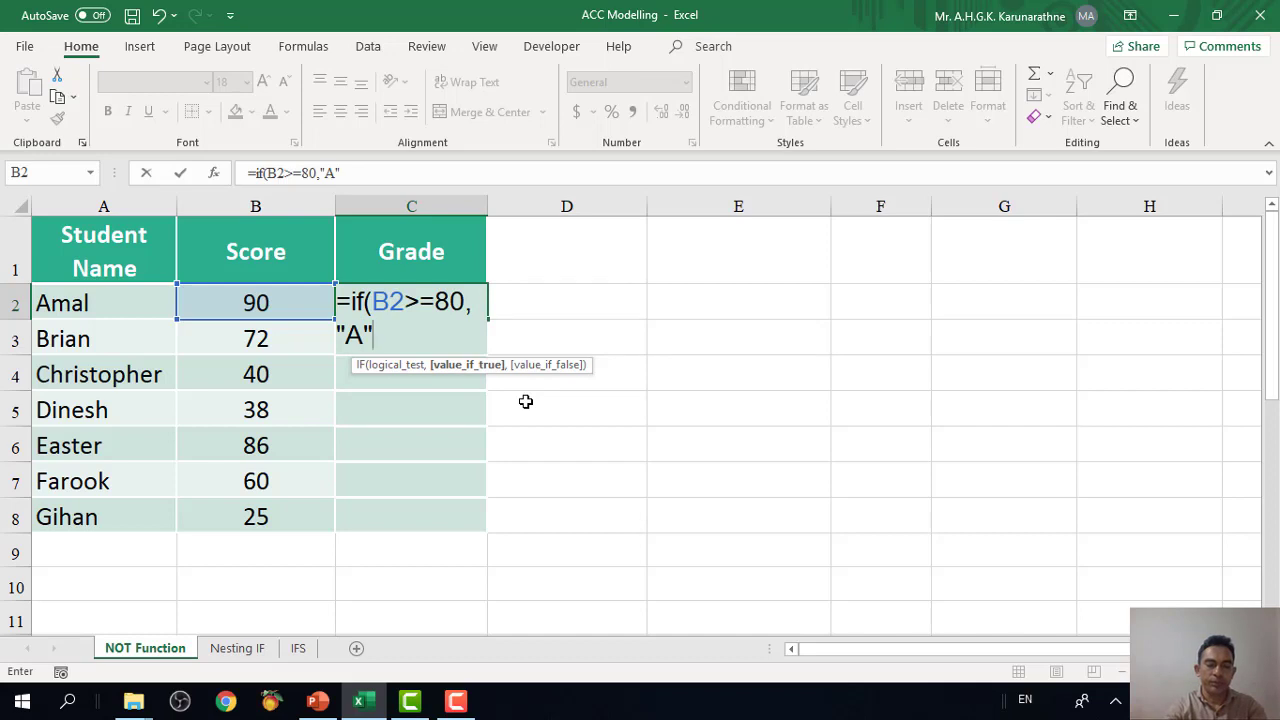
{"action": "type", "text": ","}
{"action": "left_click", "coordinate": [527, 403]}
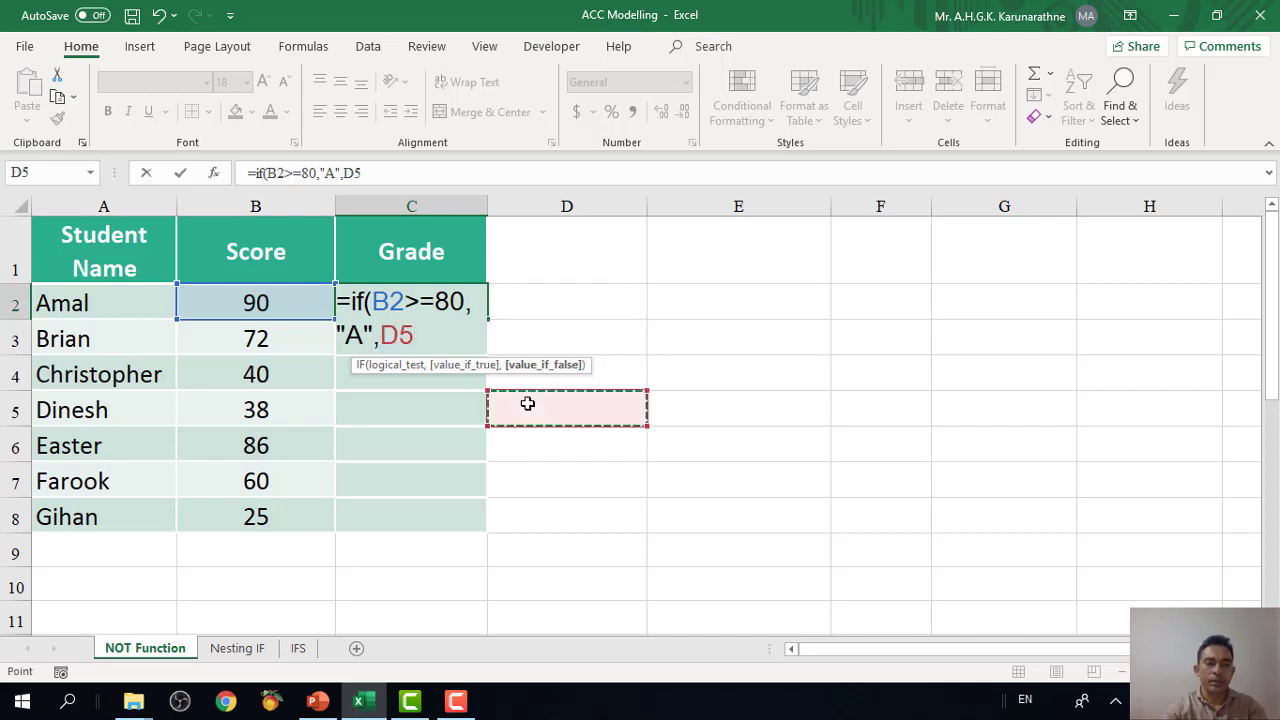
{"action": "left_click_drag", "start_coordinate": [527, 403], "coordinate": [450, 338]}
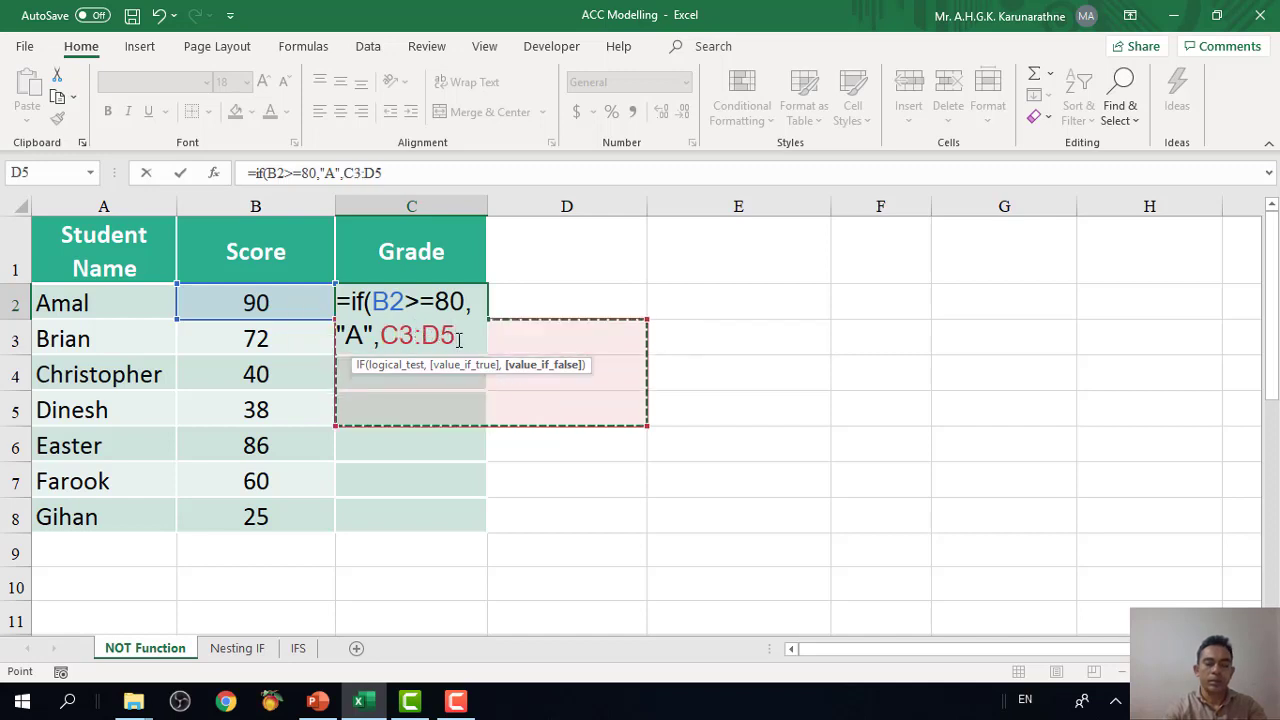
{"action": "key", "text": "BackSpace"}
{"action": "key", "text": "BackSpace"}
{"action": "key", "text": "BackSpace"}
{"action": "key", "text": "BackSpace"}
{"action": "key", "text": "BackSpace"}
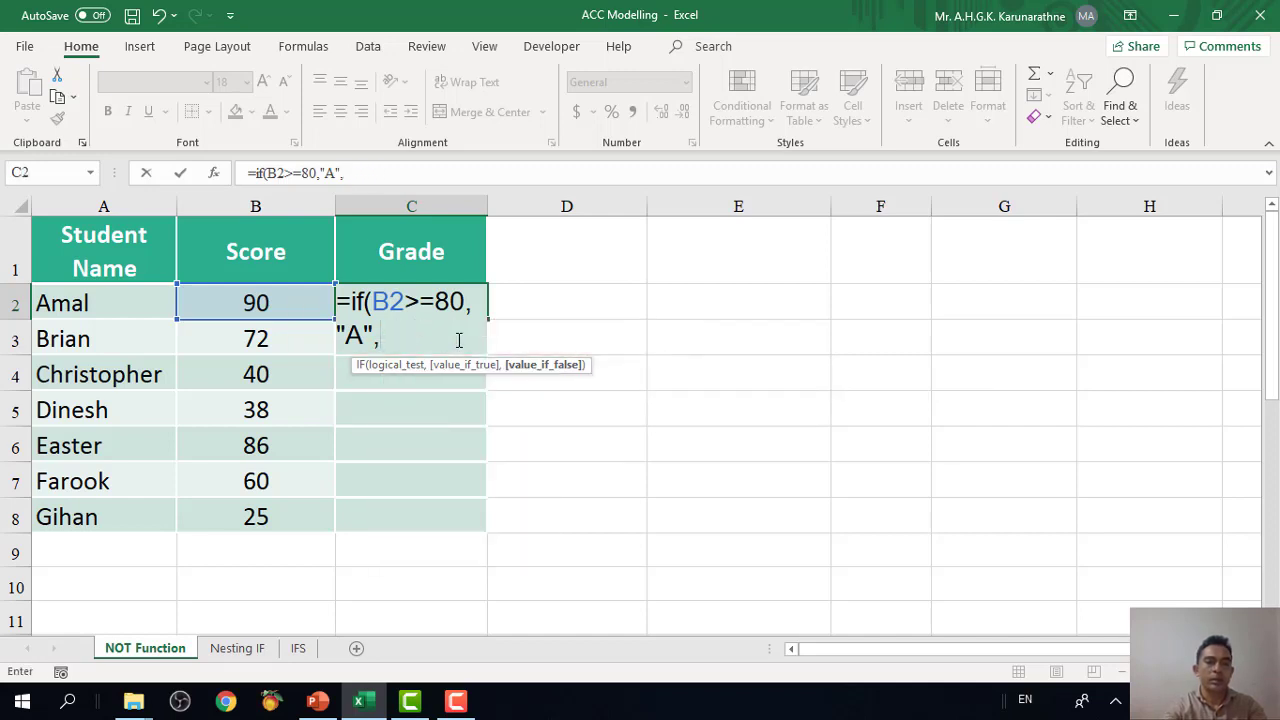
- Nest a second IF as the C2 formula's value if false, testing B2>=60 and returning "B"
{"action": "type", "text": "if("}
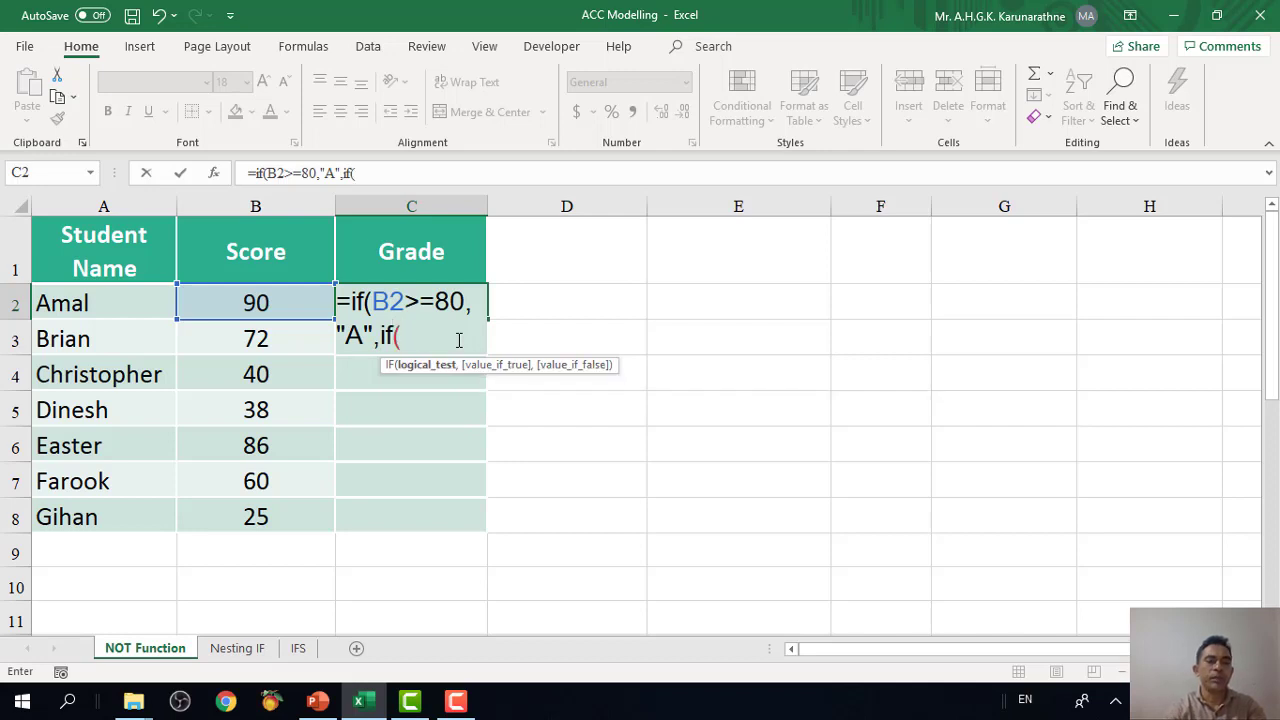
{"action": "left_click", "coordinate": [263, 304]}
{"action": "type", "text": ">"}
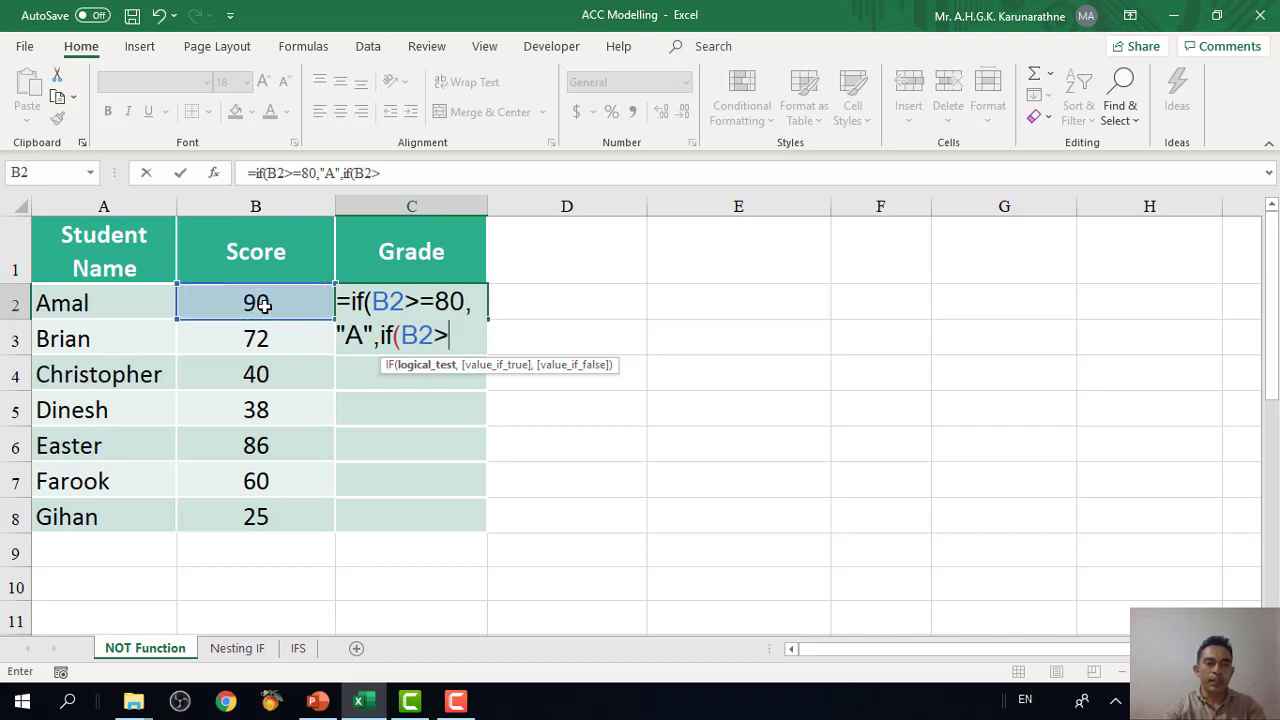
{"action": "type", "text": "=6"}
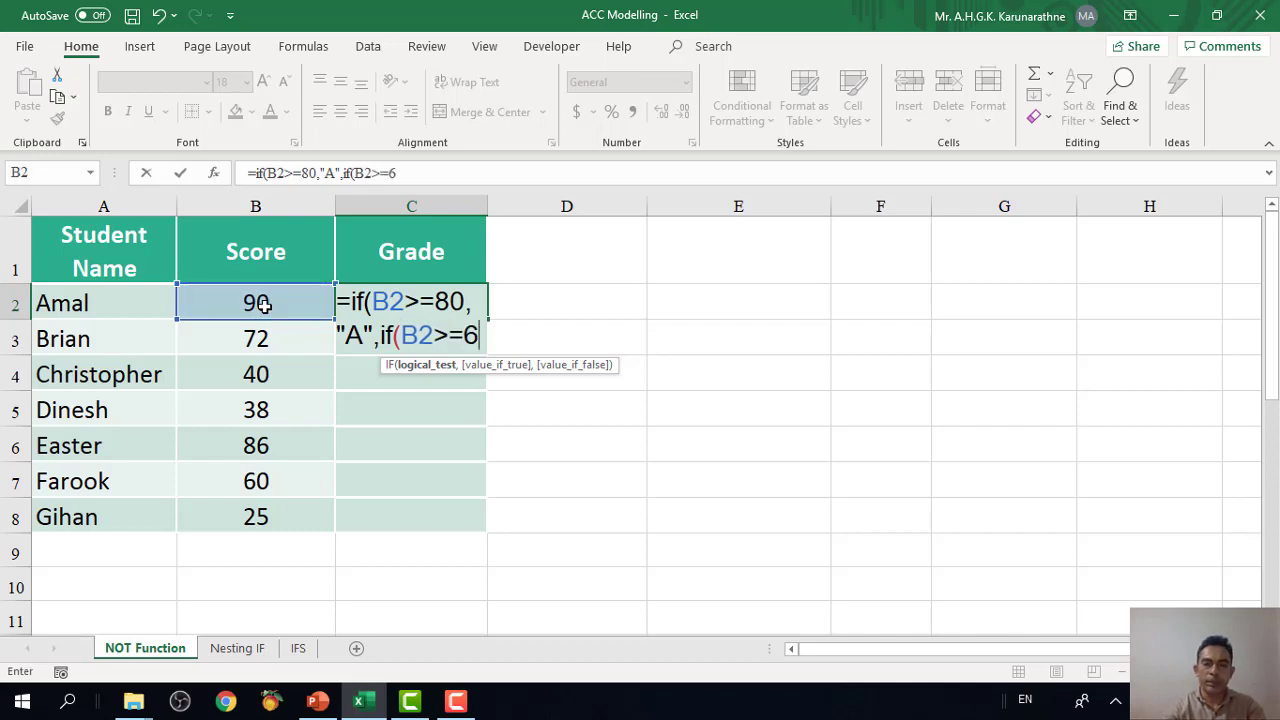
{"action": "type", "text": "0,\""}
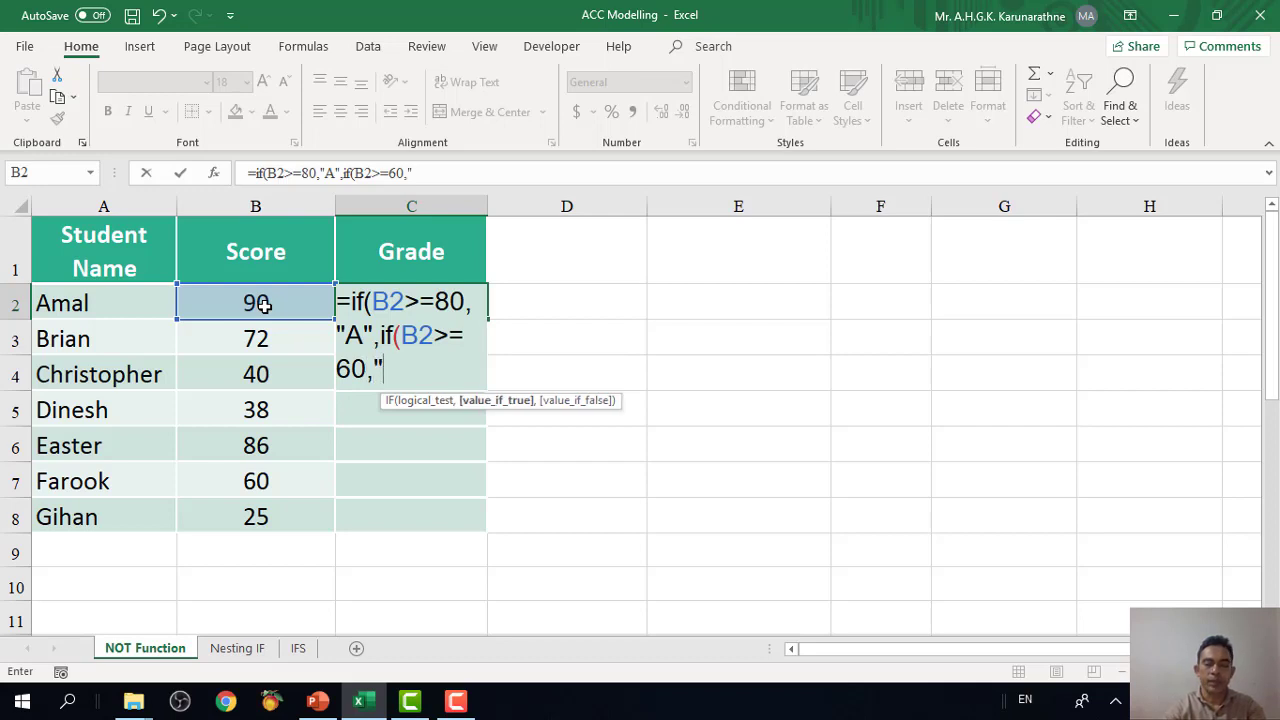
{"action": "type", "text": "B\",("}
{"action": "key", "text": "BackSpace"}
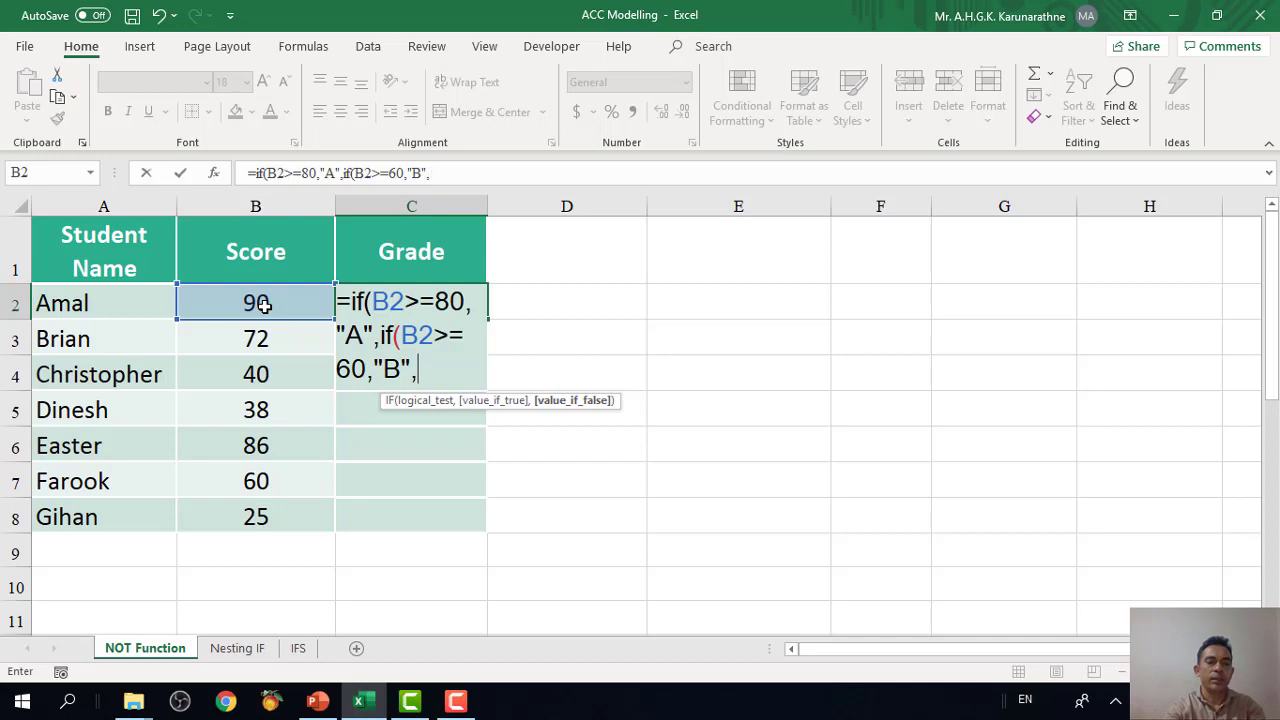
- Nest a third IF in the C2 formula, testing B2>=40 and returning "C"
{"action": "type", "text": "if("}
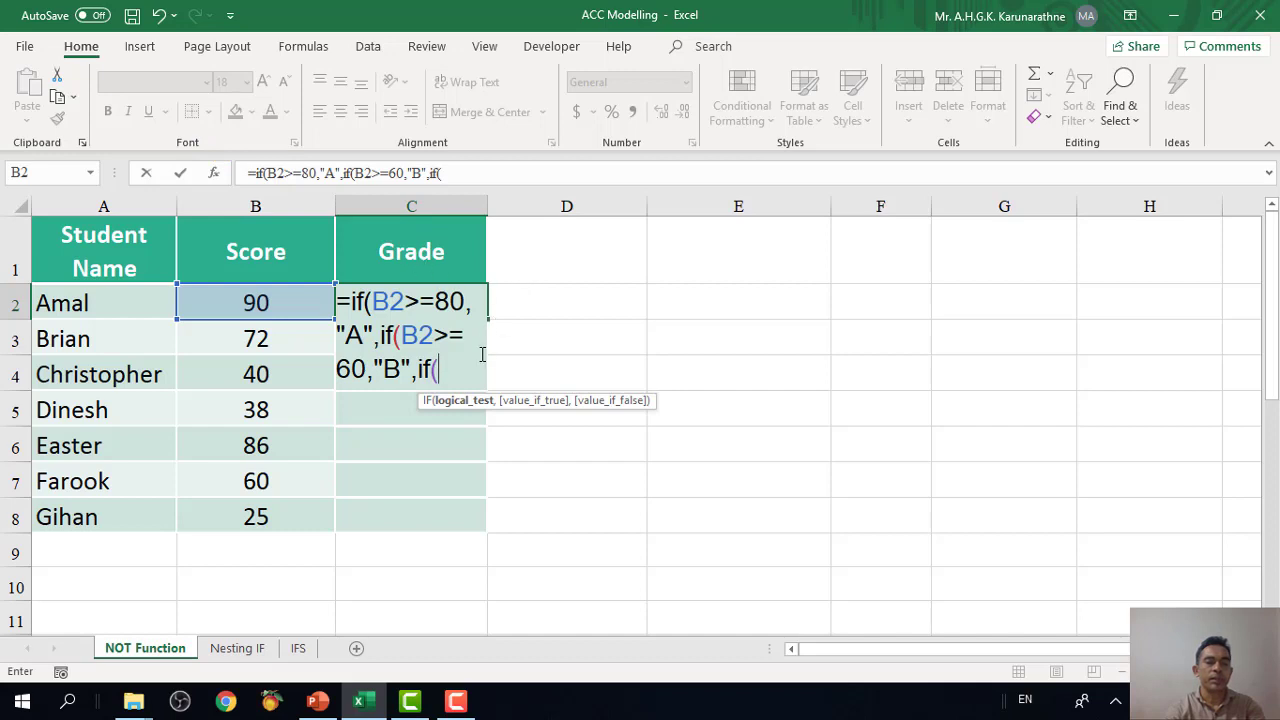
{"action": "left_click", "coordinate": [285, 304]}
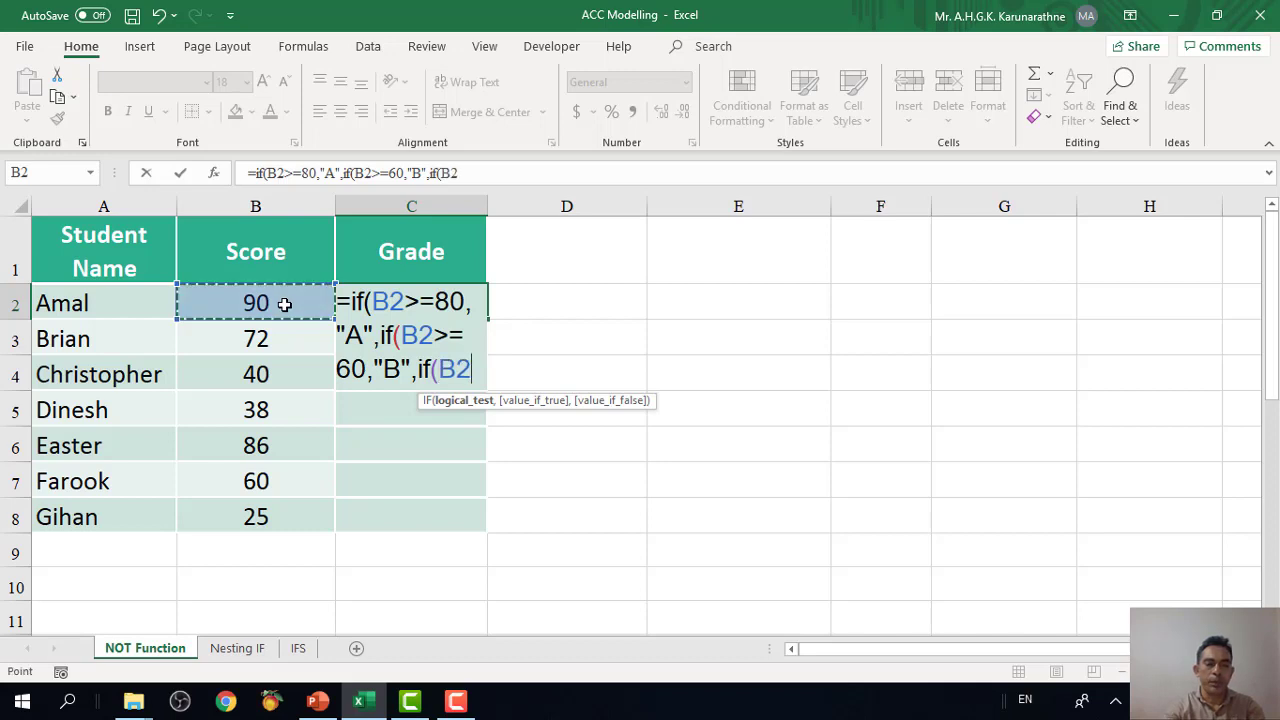
{"action": "type", "text": ">"}
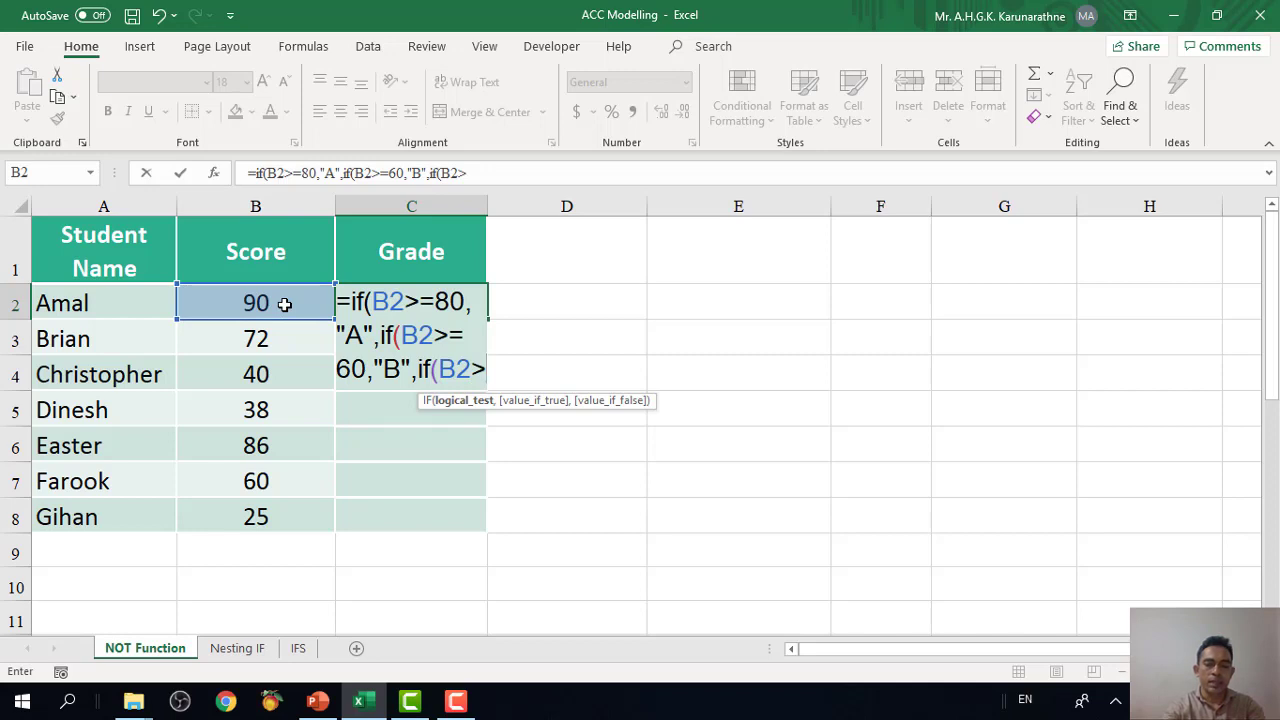
{"action": "type", "text": "=40"}
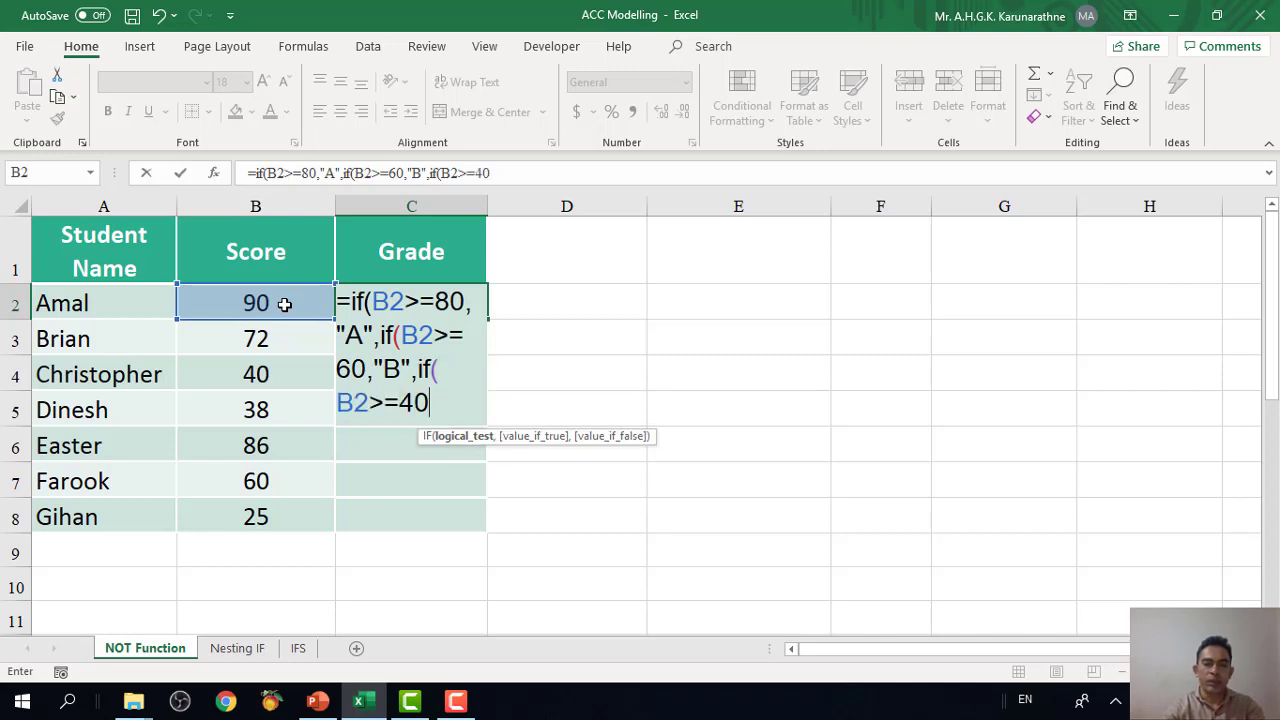
{"action": "type", "text": ","}
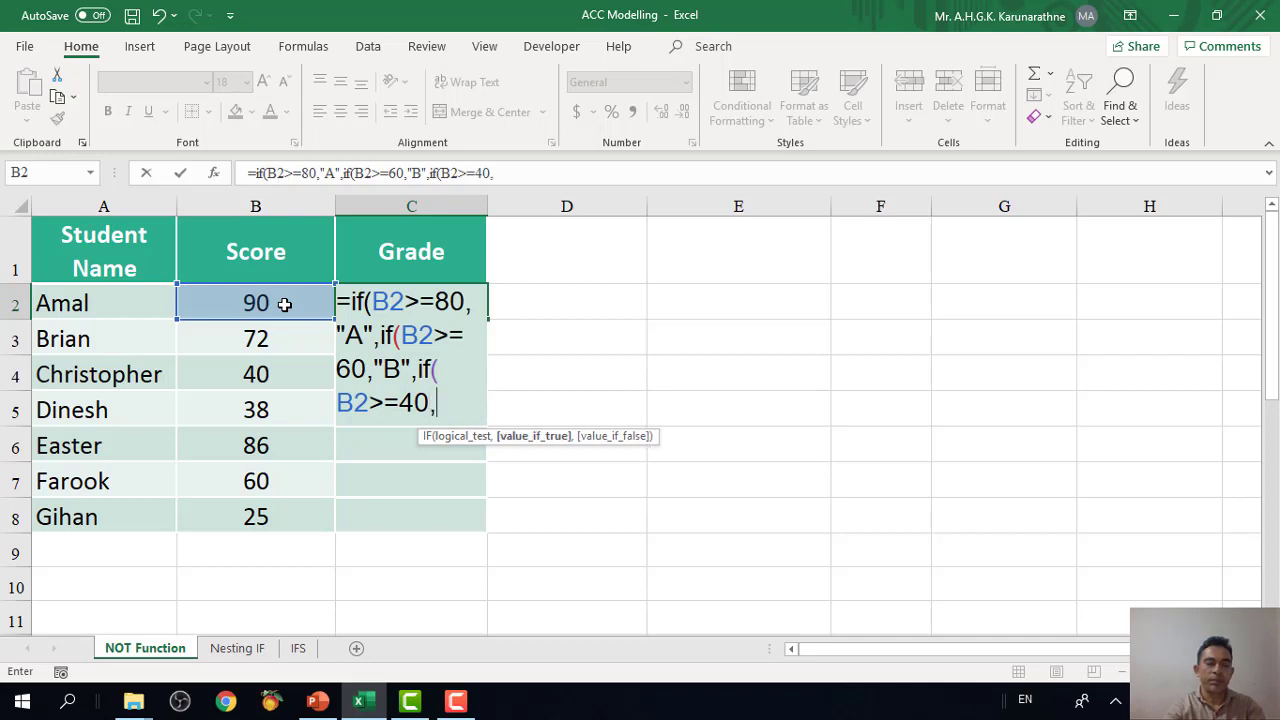
{"action": "type", "text": "\"C\""}
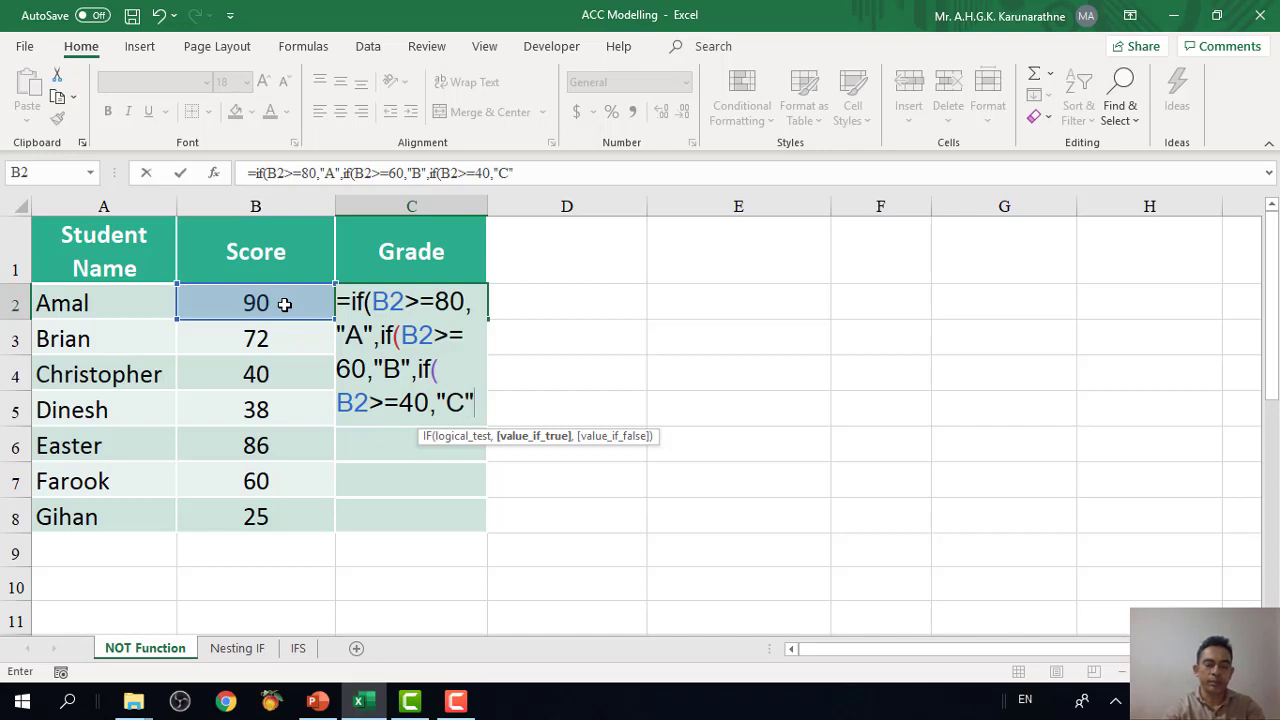
- Enter "D" as the innermost IF's value if false and close all three IF functions
{"action": "type", "text": ",D"}
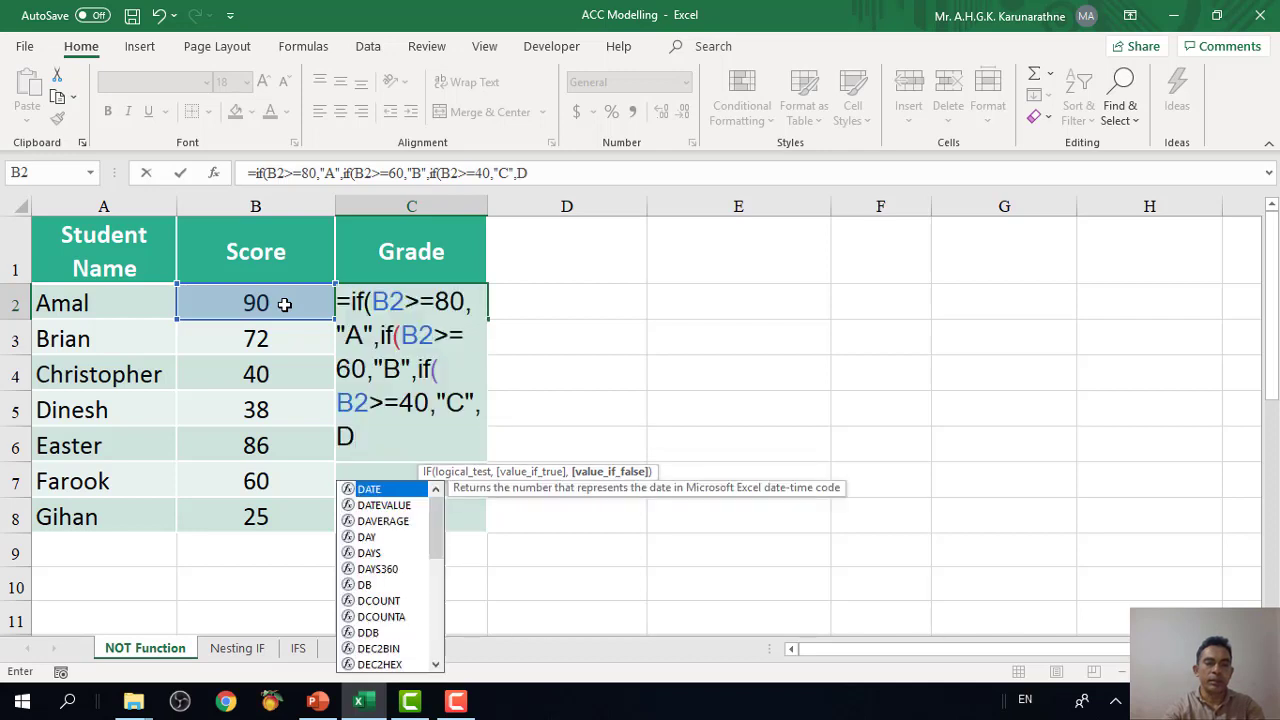
{"action": "key", "text": "BackSpace"}
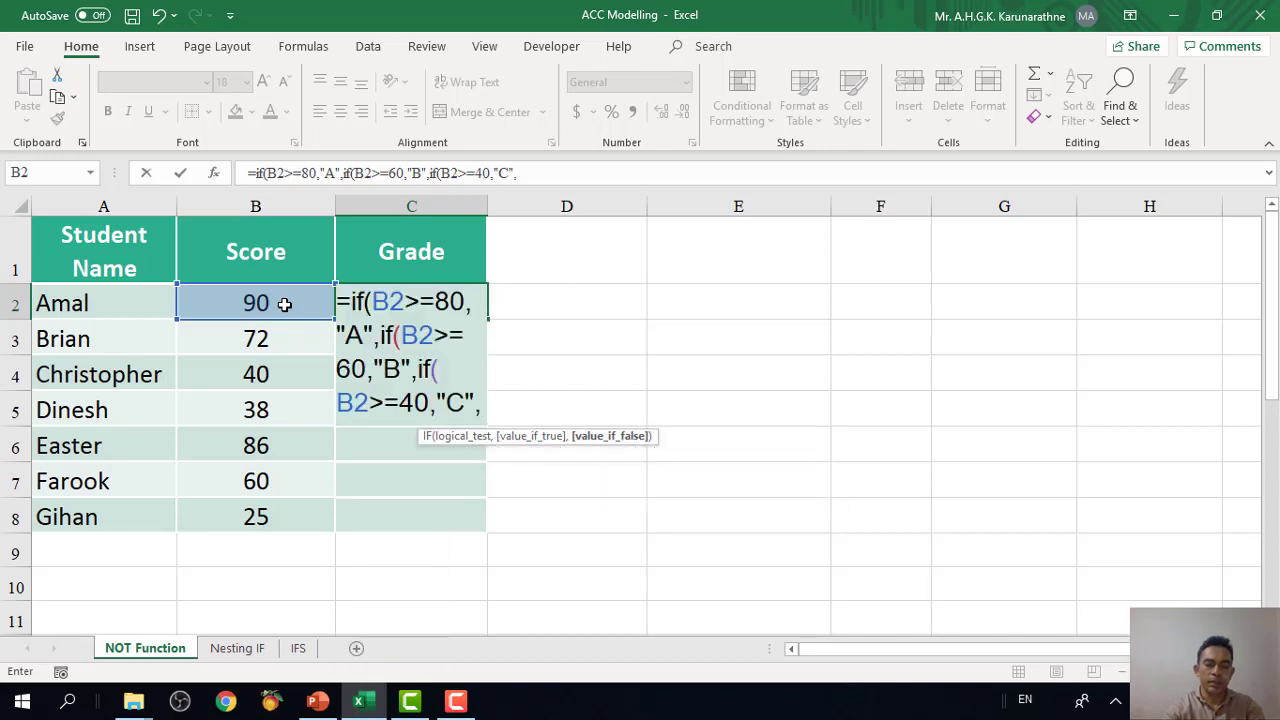
{"action": "type", "text": "\"D\""}
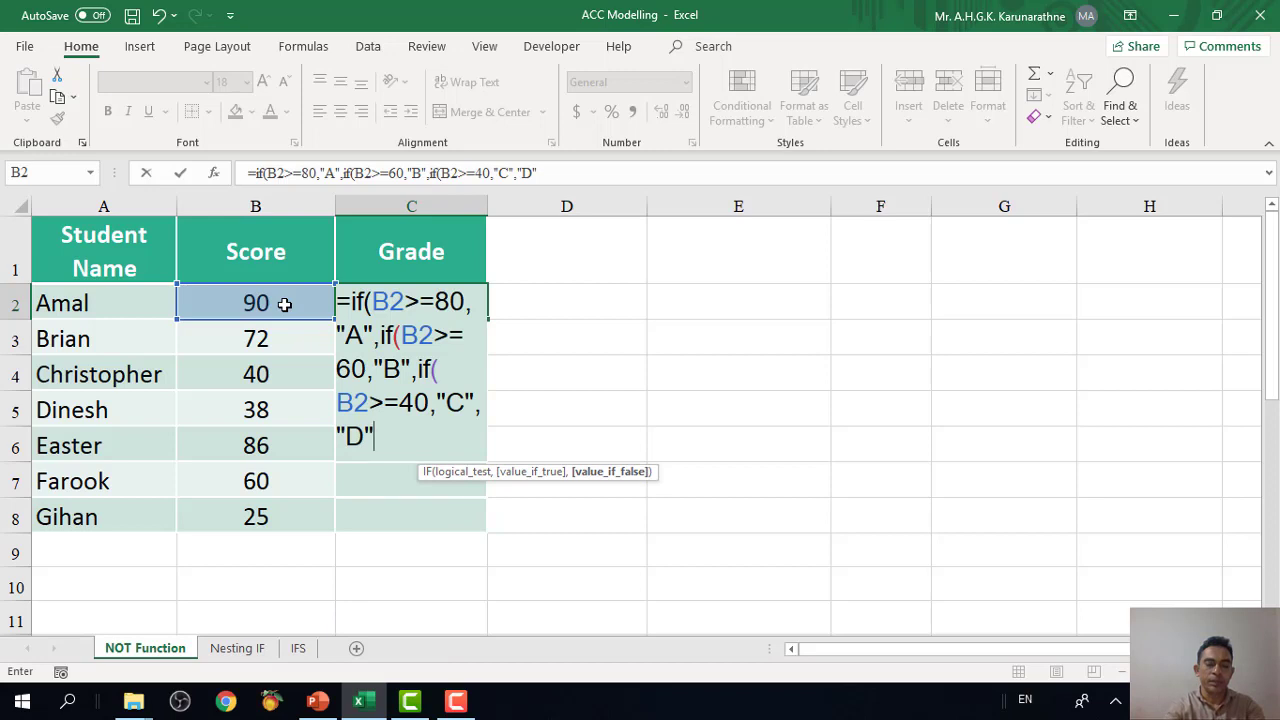
{"action": "type", "text": ")))"}
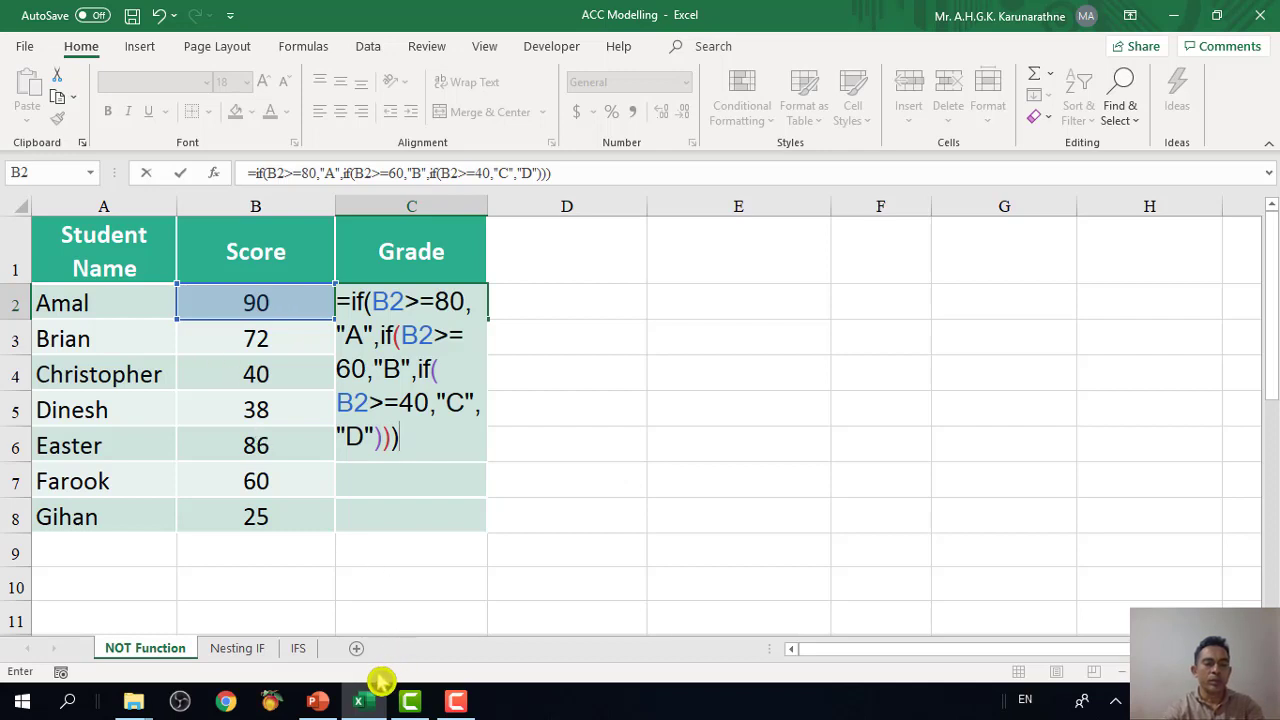
- Recheck the grading system in PowerPoint, return to Excel, and change the C2 formula's final value if false to "F"
{"action": "left_click", "coordinate": [316, 699]}
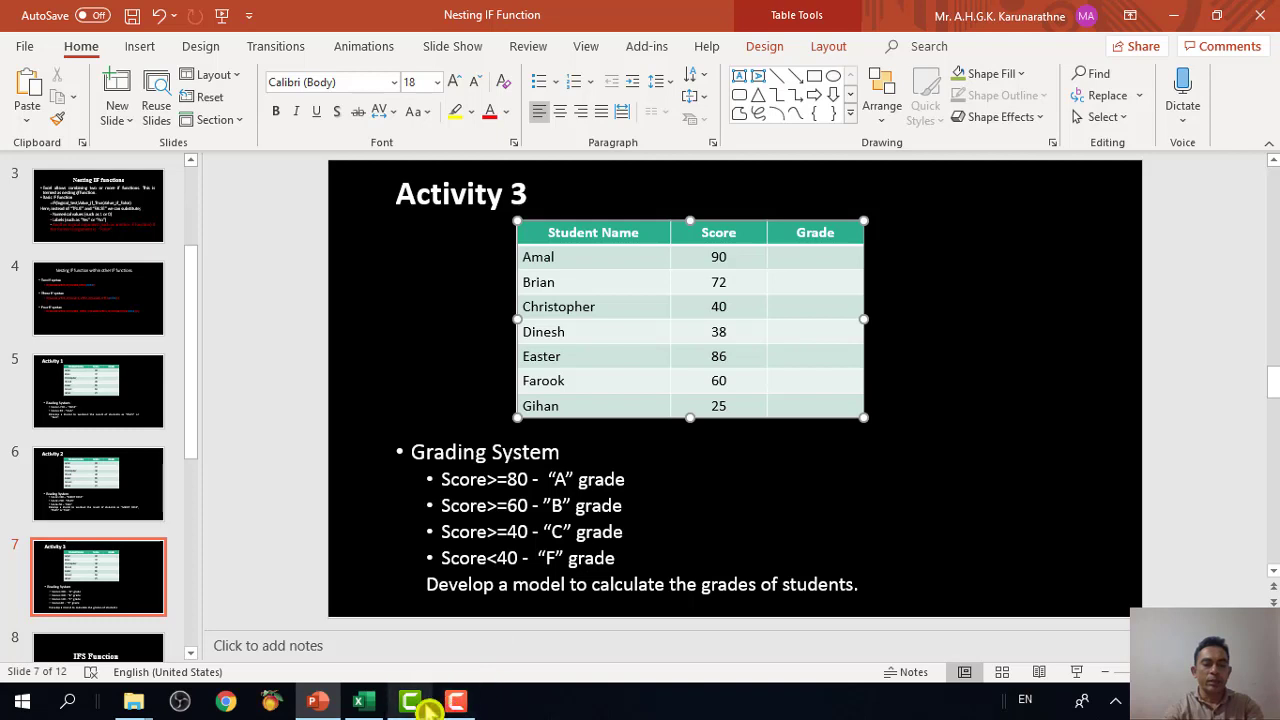
{"action": "left_click", "coordinate": [372, 706]}
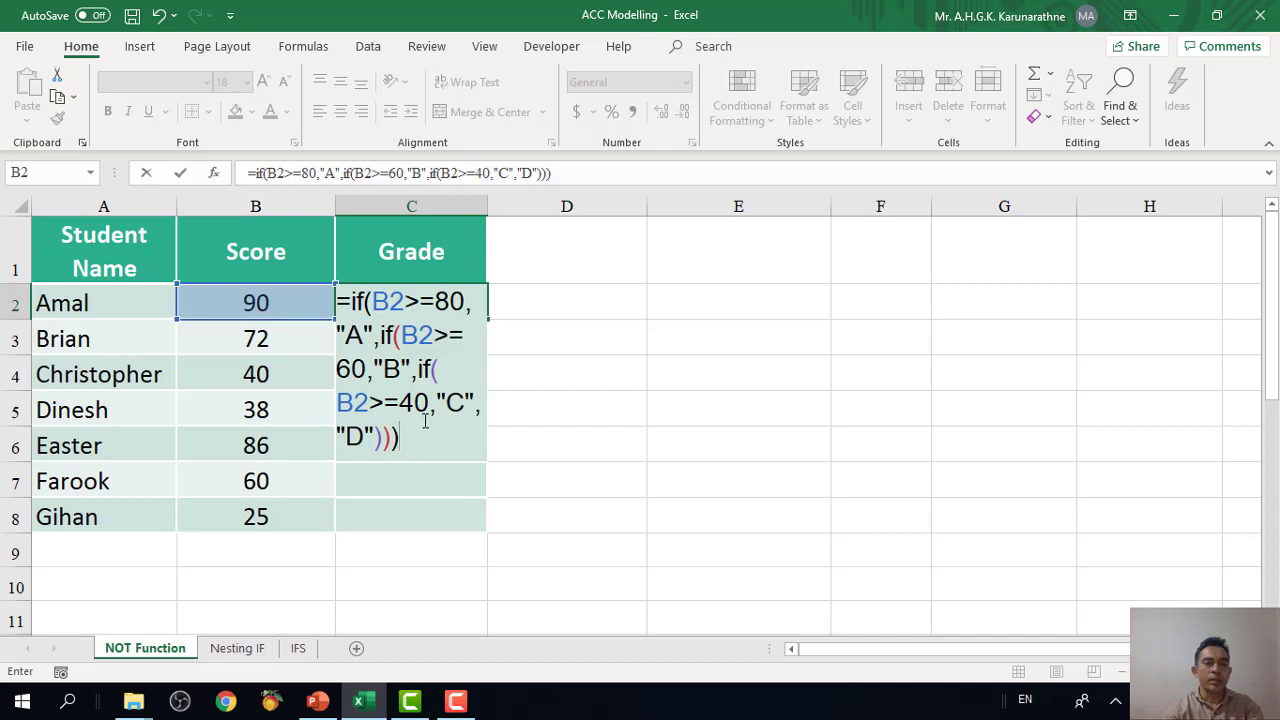
{"action": "left_click", "coordinate": [363, 437]}
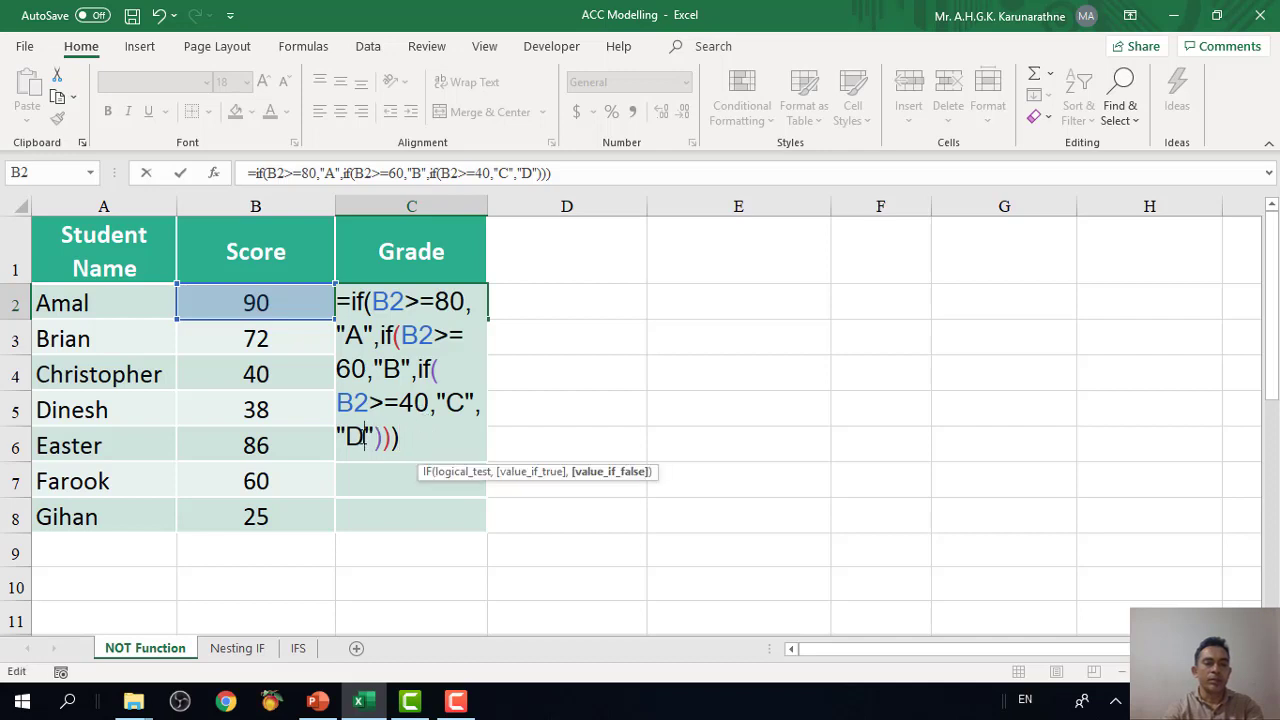
{"action": "key", "text": "BackSpace"}
{"action": "type", "text": "F"}
{"action": "key", "text": "Return"}
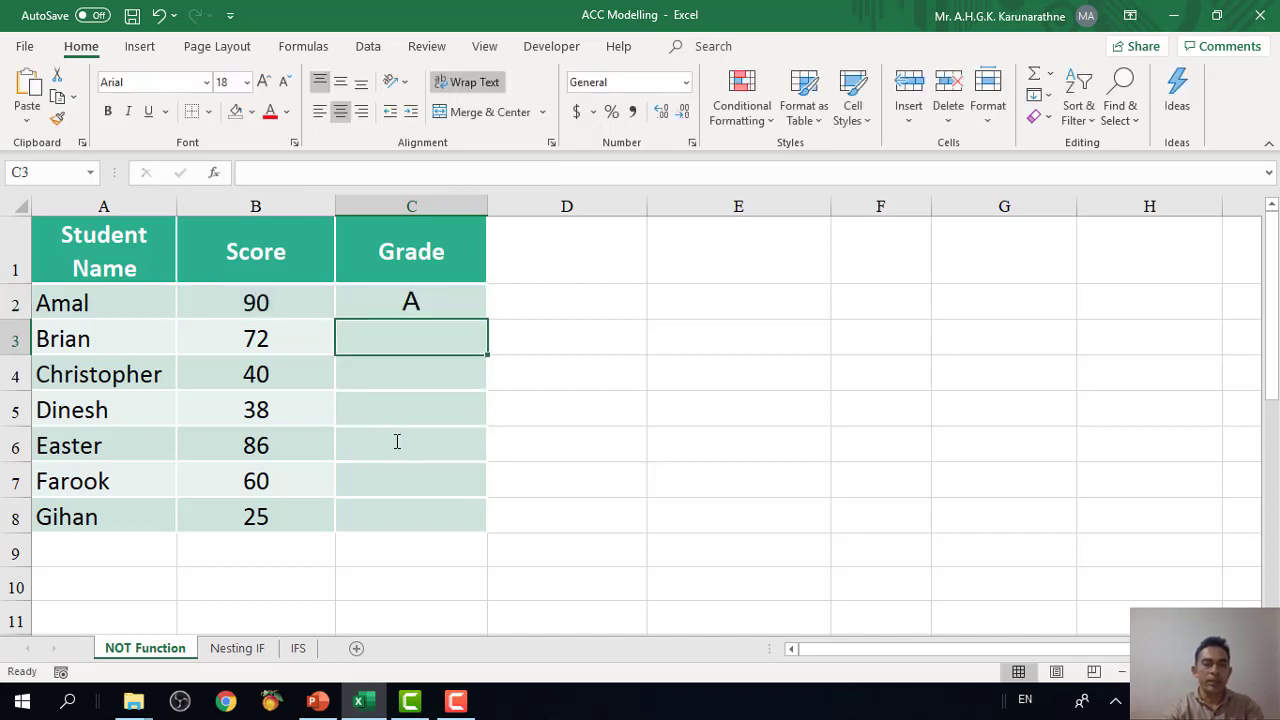
- Fill the nested IF formula from C2 down the Grade column to C8
{"action": "left_click", "coordinate": [415, 302]}
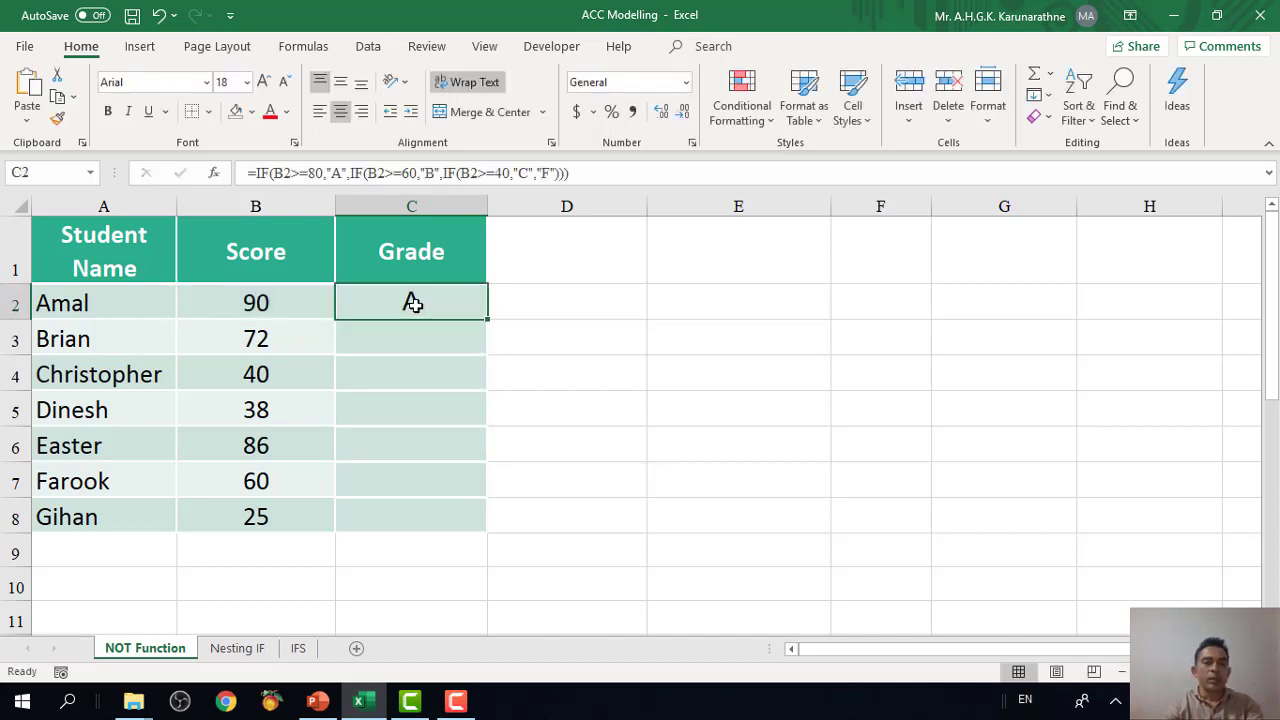
{"action": "double_click", "coordinate": [488, 320]}
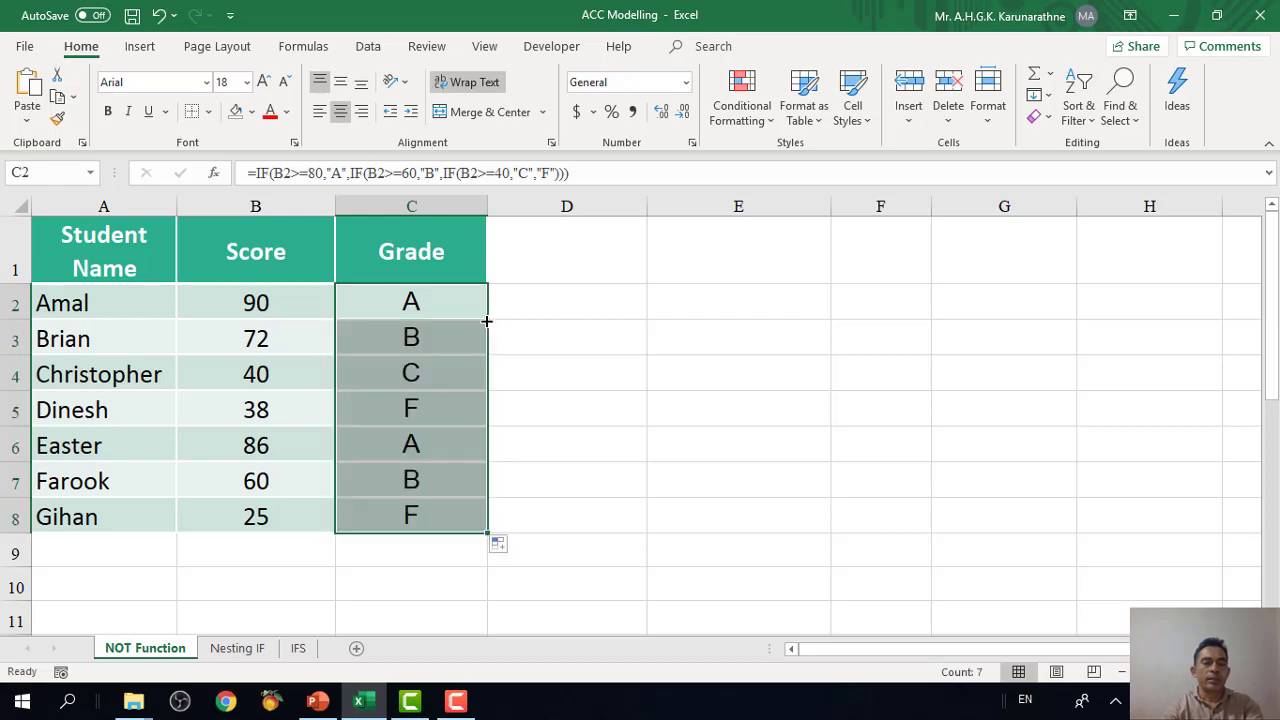
{"action": "key", "text": "ctrl+Down"}
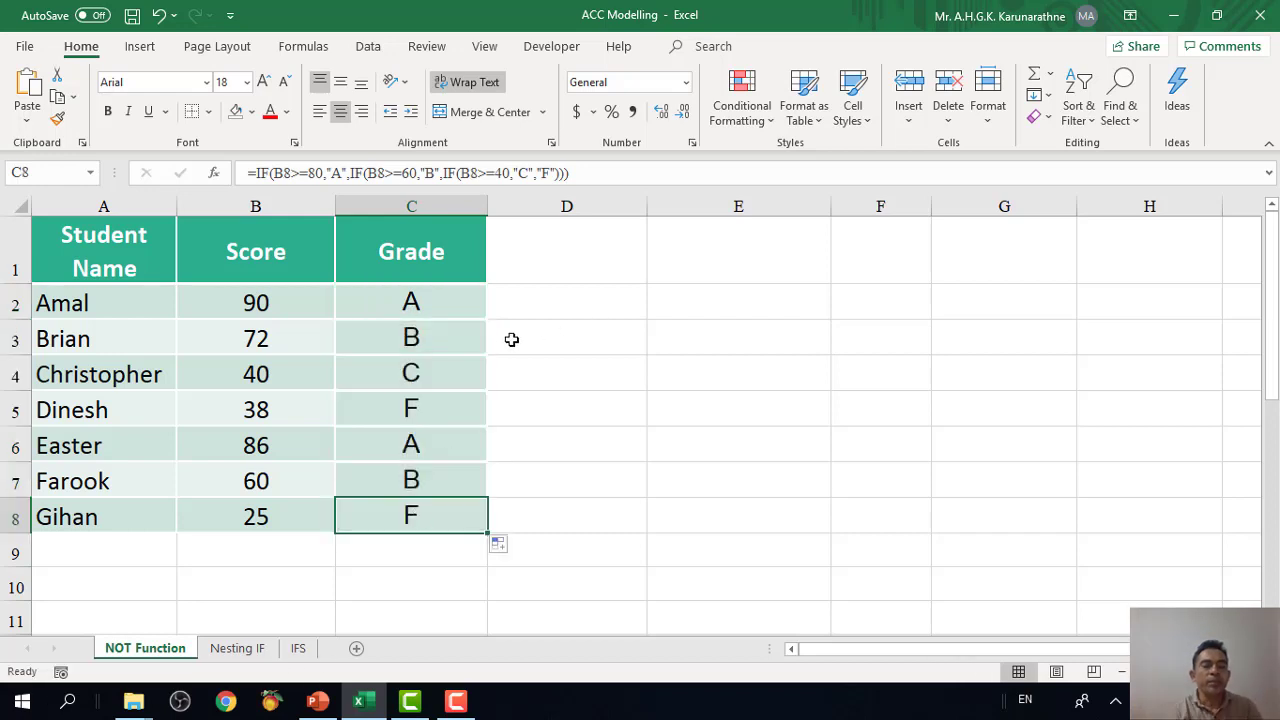
- Compare each student's score with the calculated grade, row by row from row 2 to row 8
{"action": "left_click", "coordinate": [440, 305]}
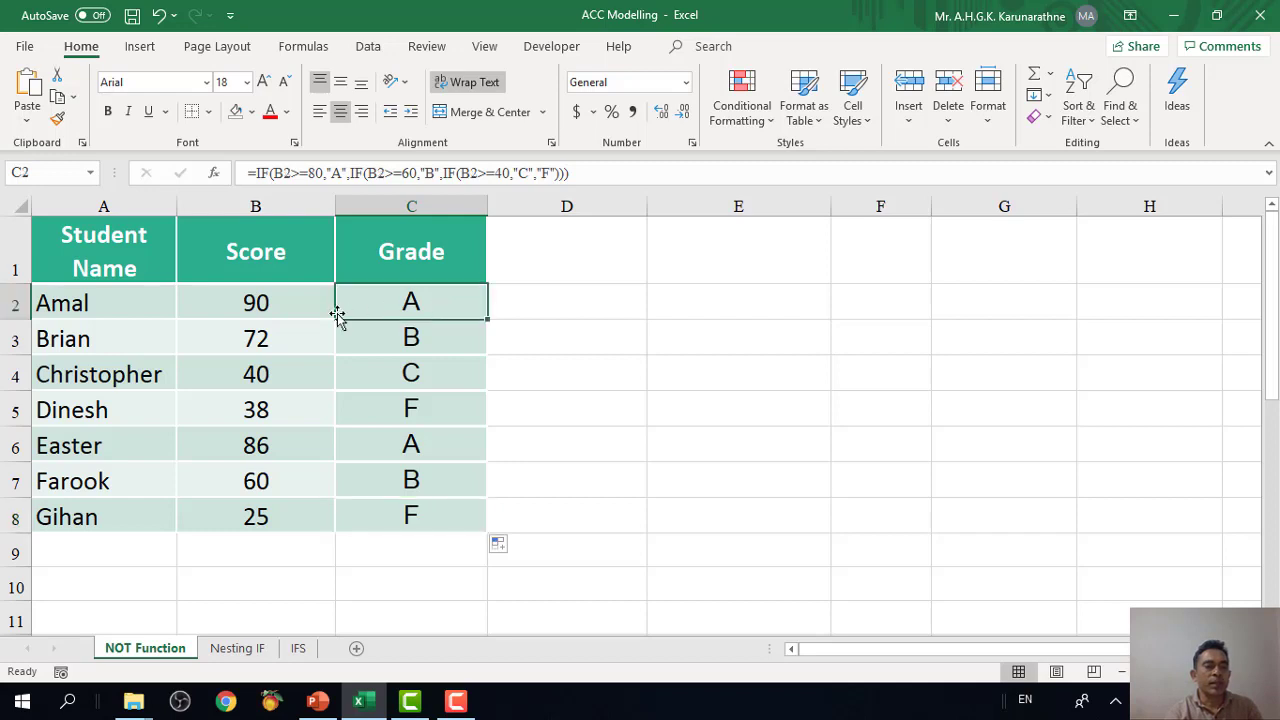
{"action": "left_click", "coordinate": [284, 306]}
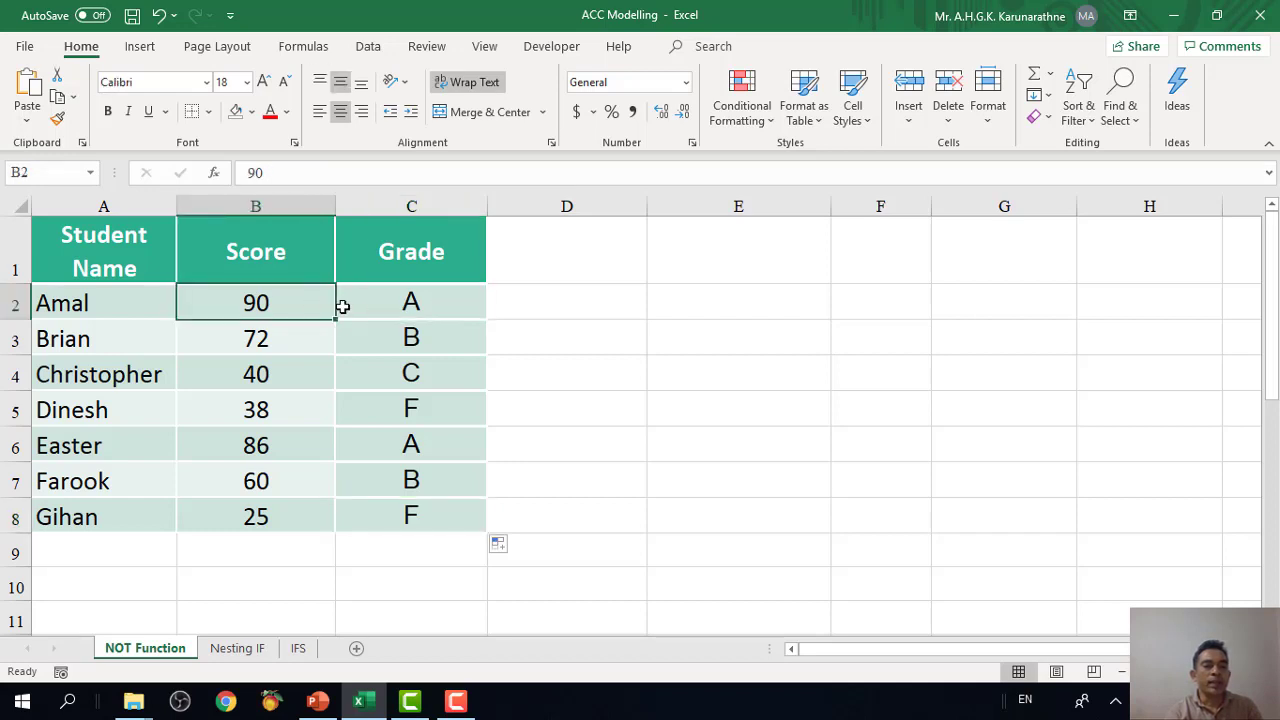
{"action": "left_click", "coordinate": [431, 305]}
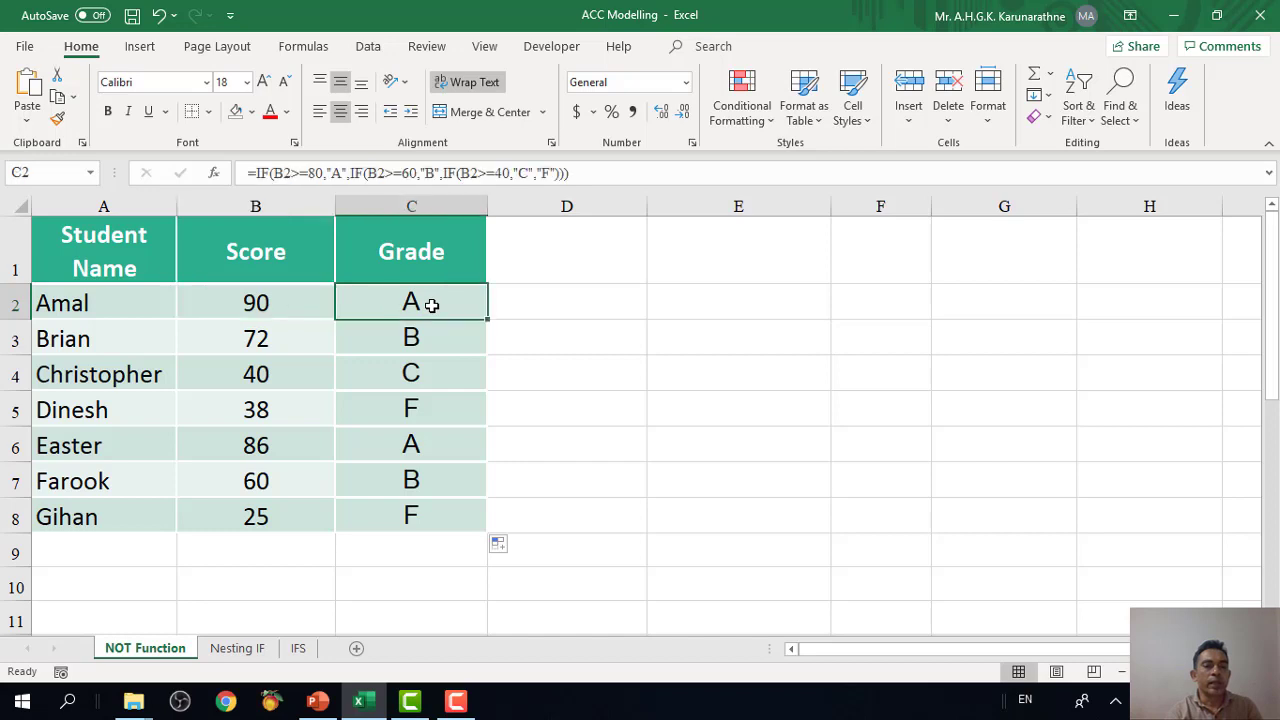
{"action": "left_click", "coordinate": [262, 339]}
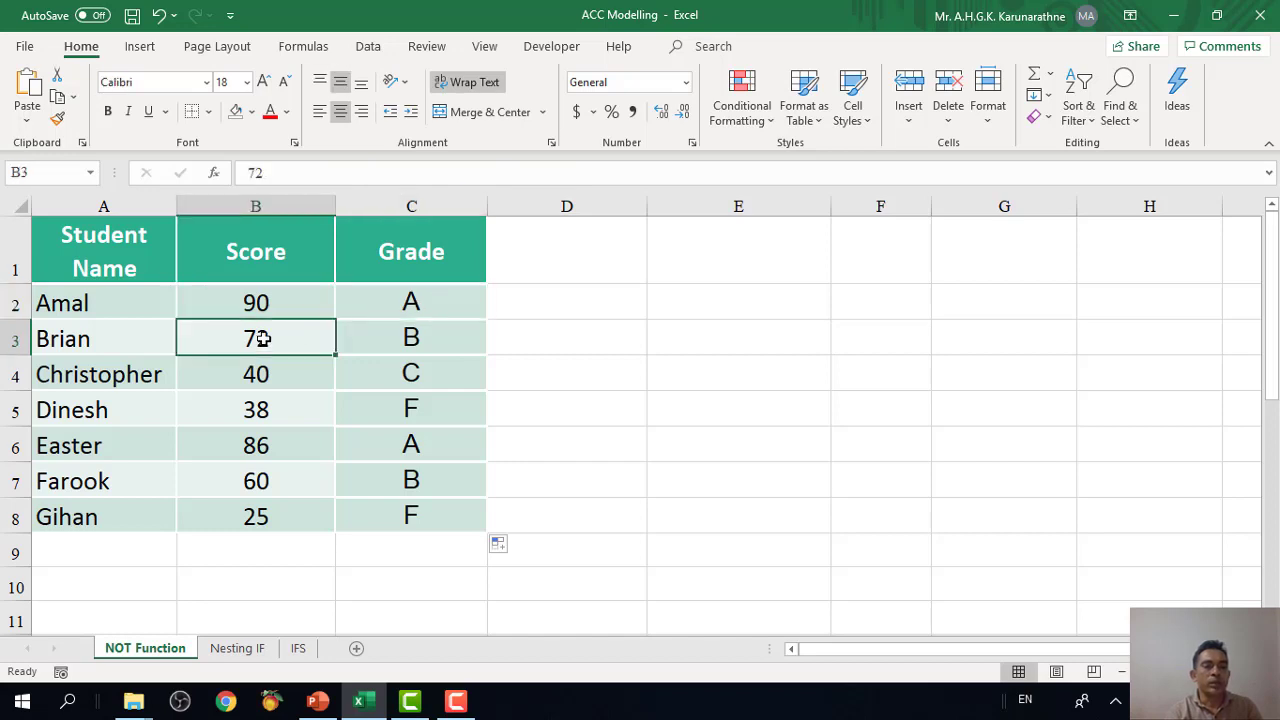
{"action": "left_click", "coordinate": [432, 341]}
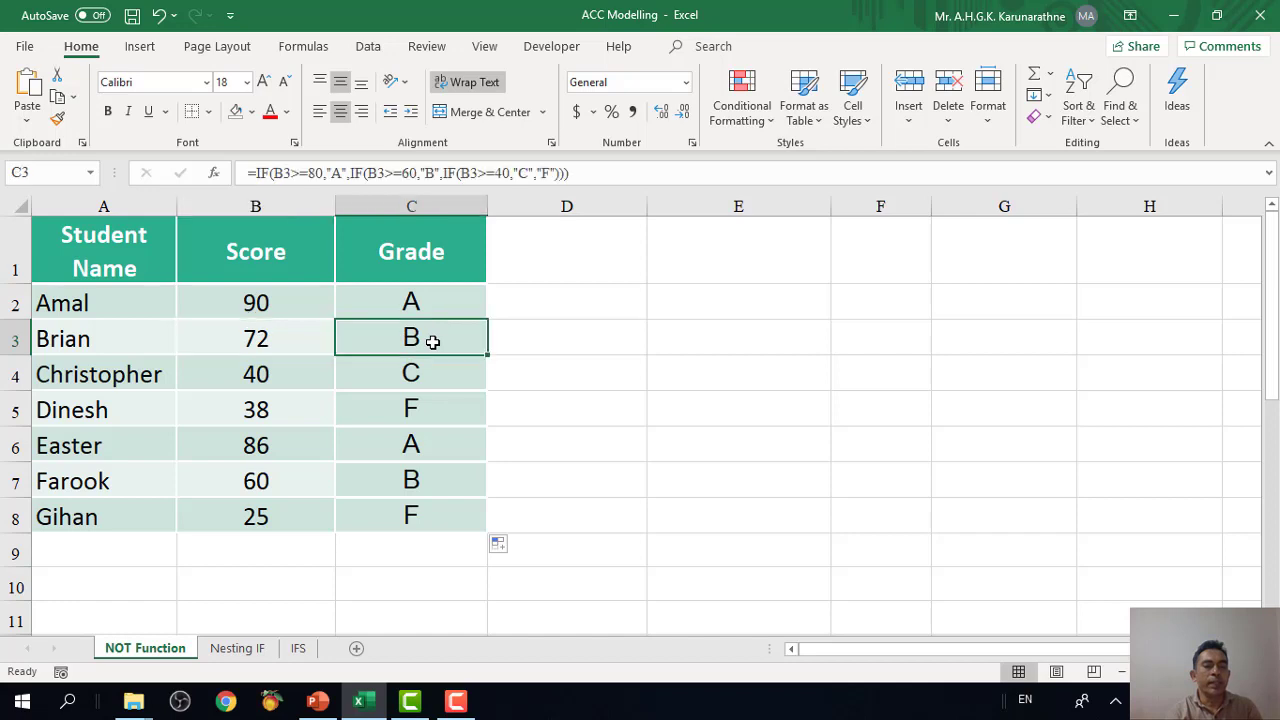
{"action": "left_click", "coordinate": [271, 377]}
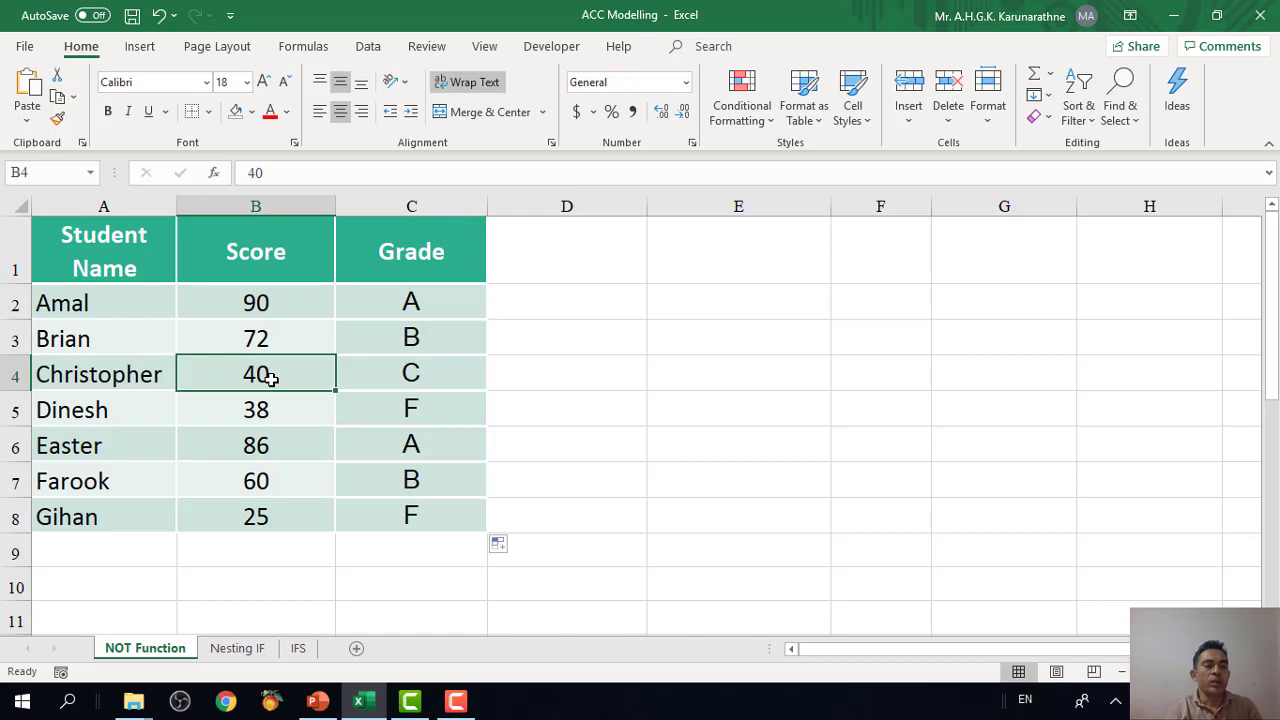
{"action": "left_click", "coordinate": [410, 375]}
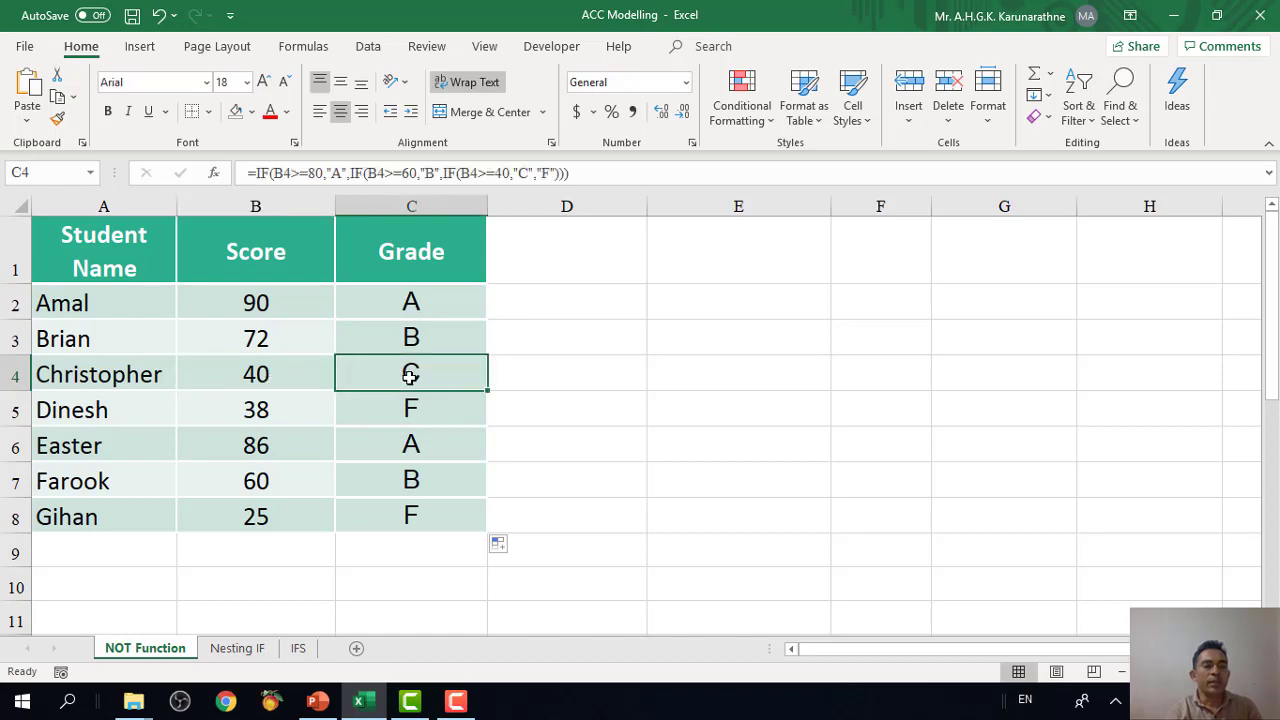
{"action": "left_click", "coordinate": [268, 411]}
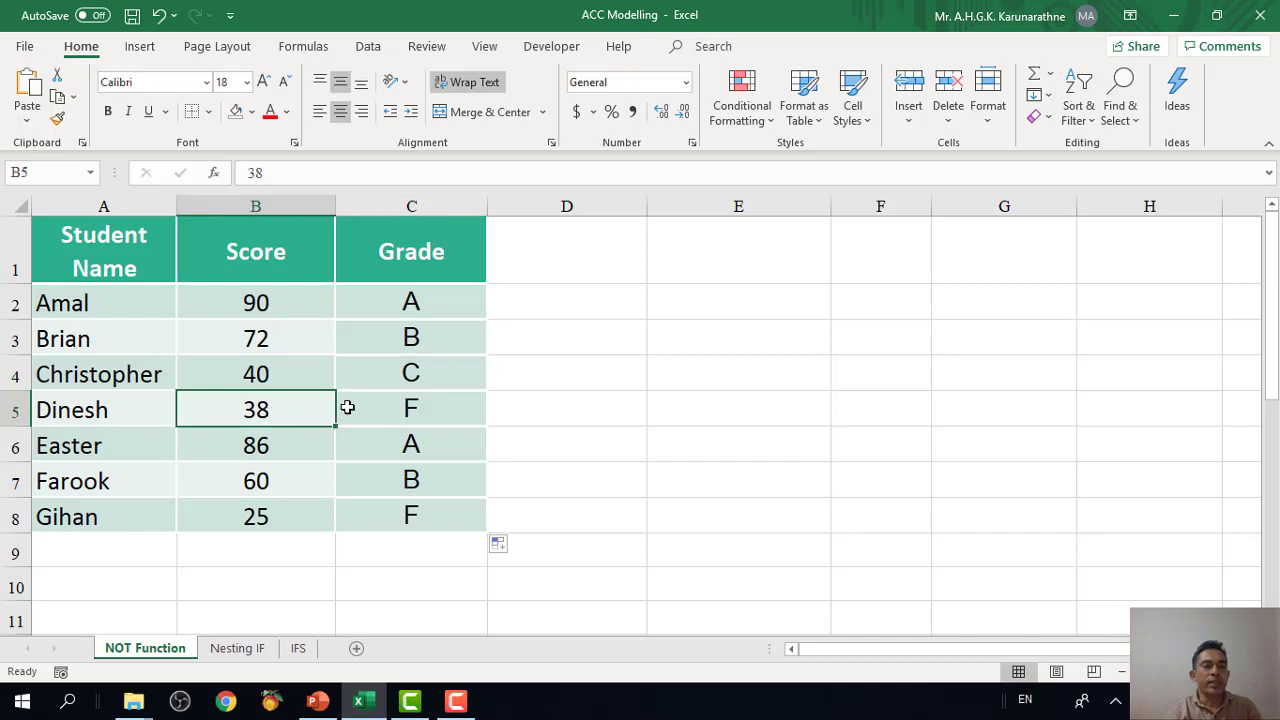
{"action": "left_click", "coordinate": [427, 411]}
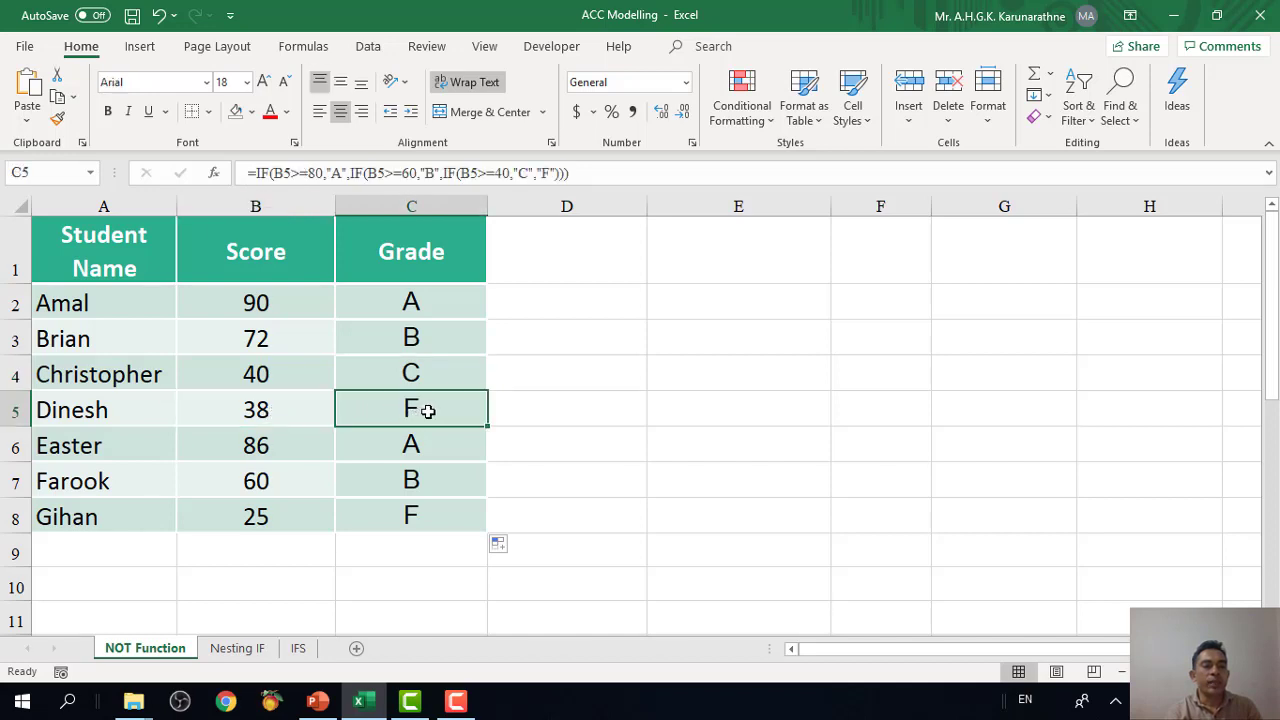
{"action": "left_click", "coordinate": [278, 449]}
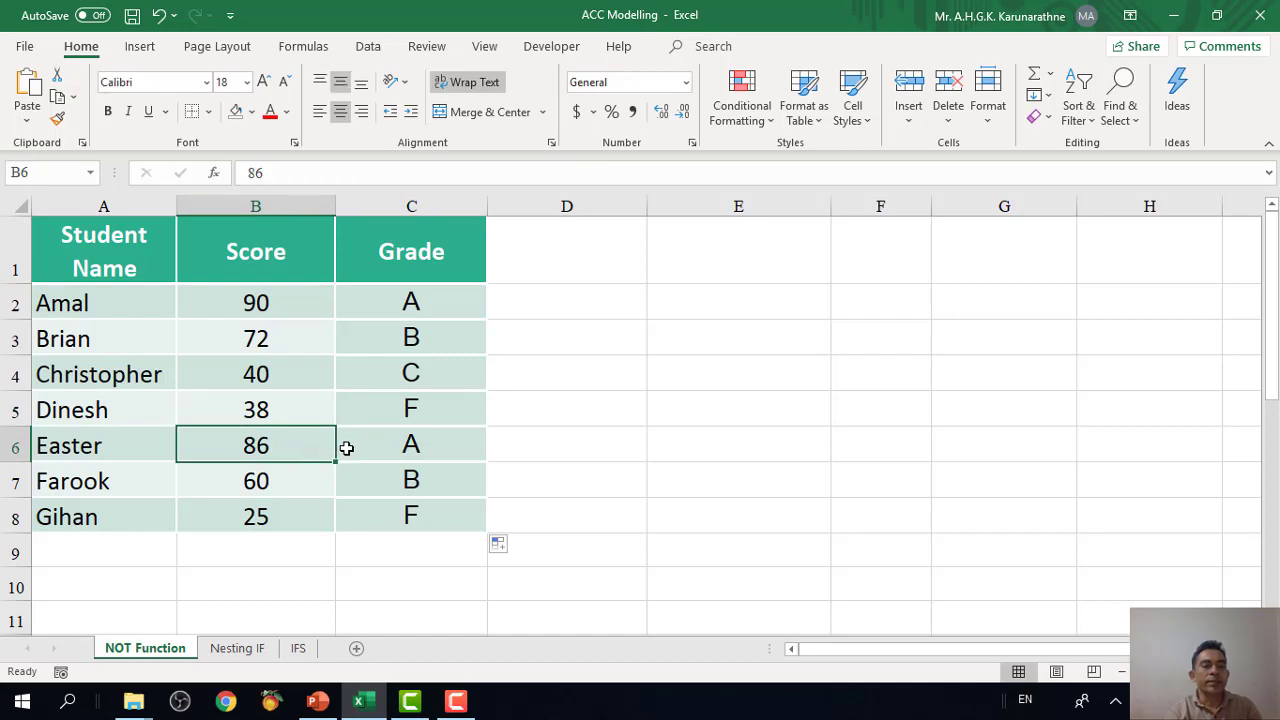
{"action": "left_click", "coordinate": [439, 443]}
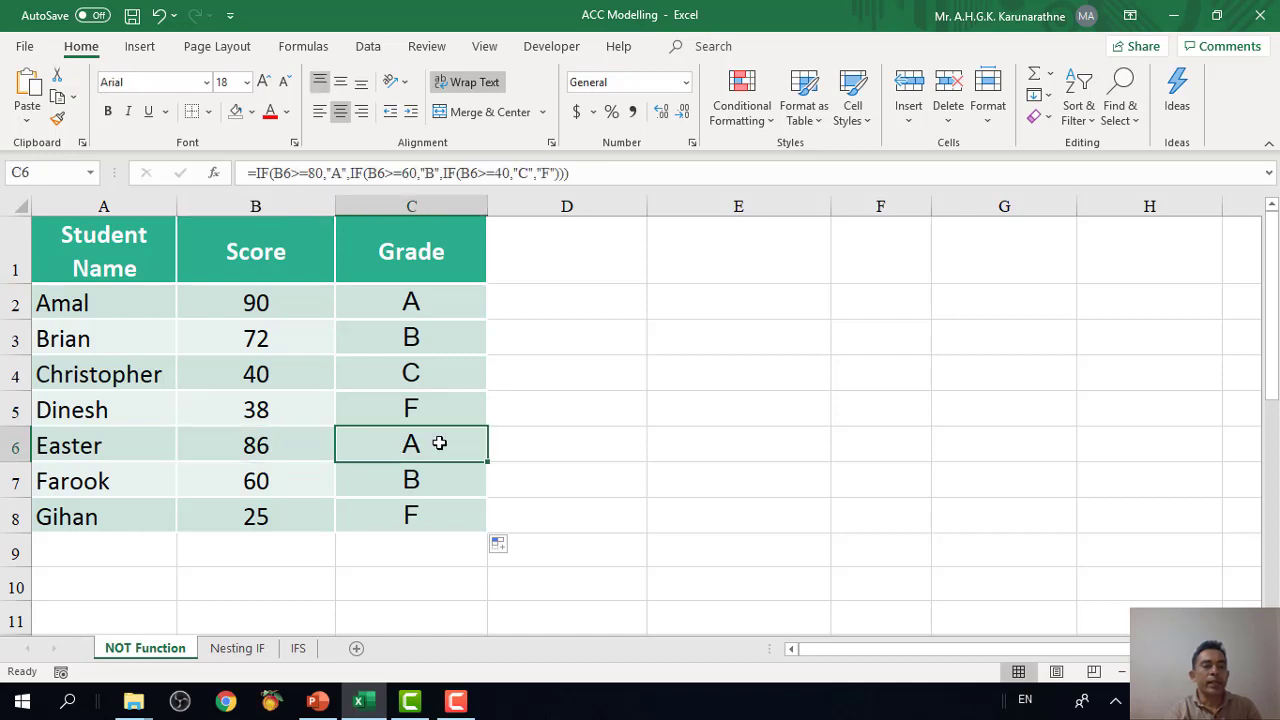
{"action": "left_click", "coordinate": [268, 484]}
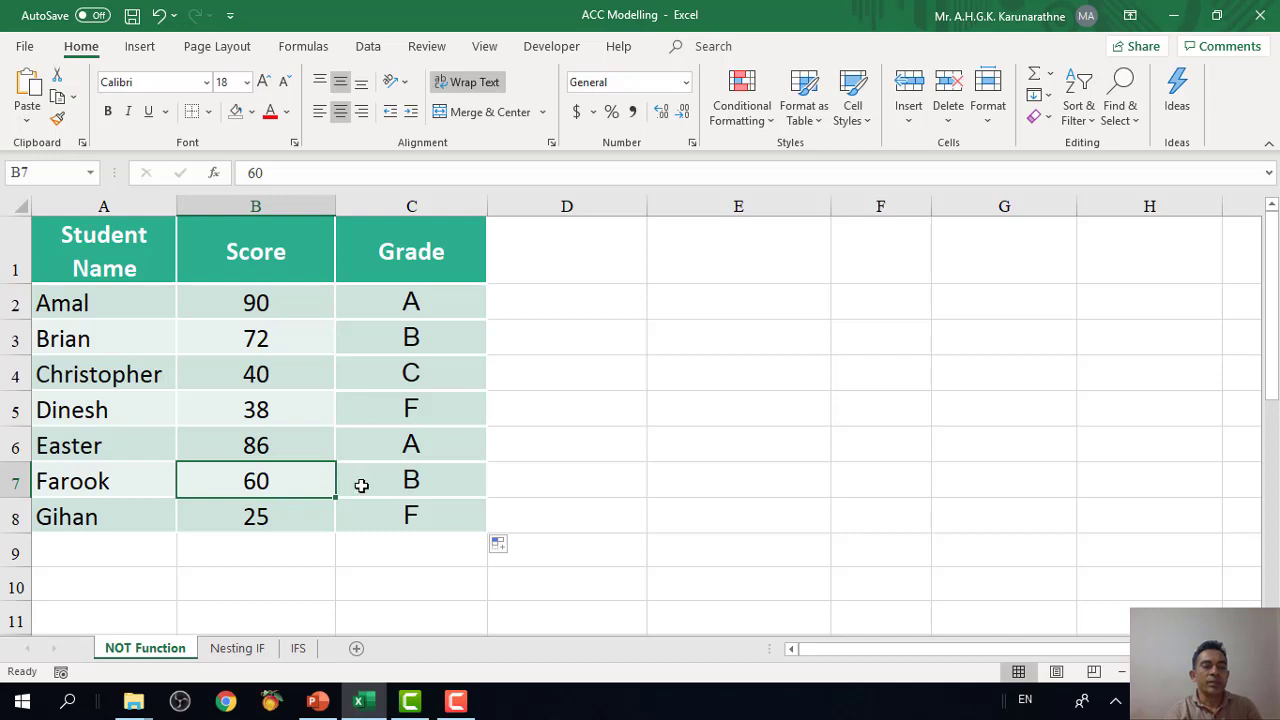
{"action": "left_click", "coordinate": [416, 481]}
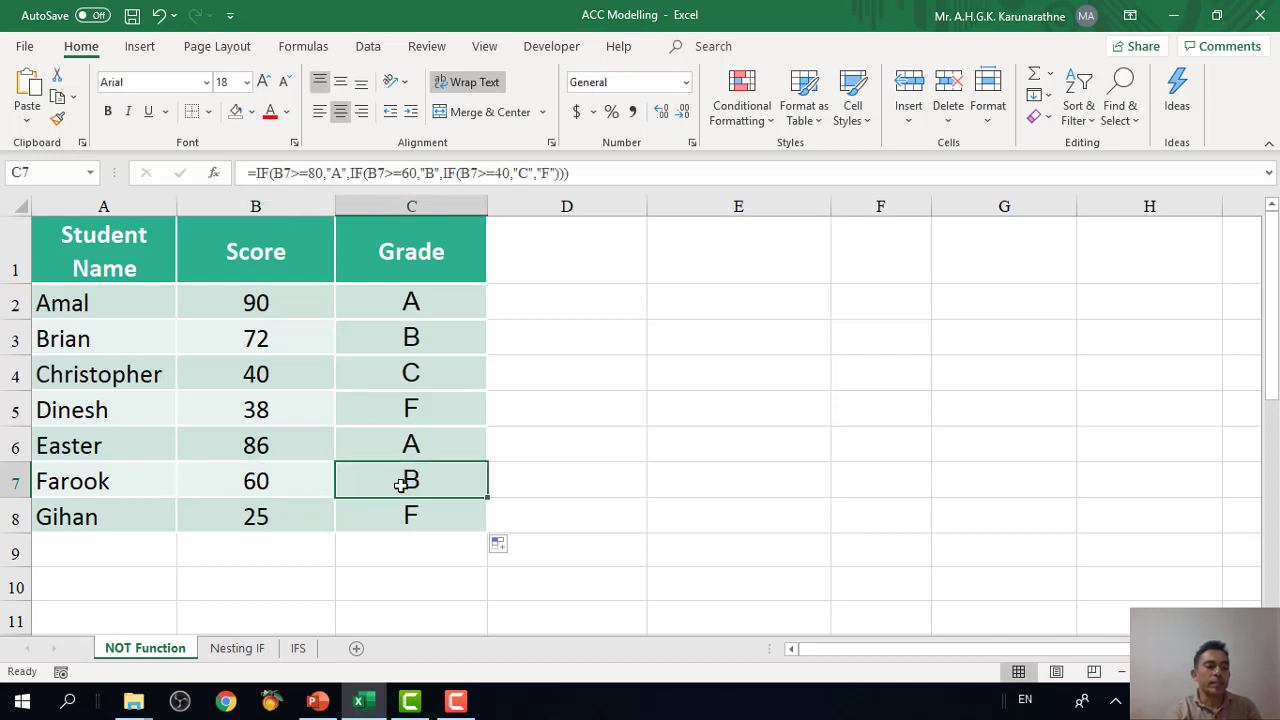
{"action": "left_click", "coordinate": [269, 519]}
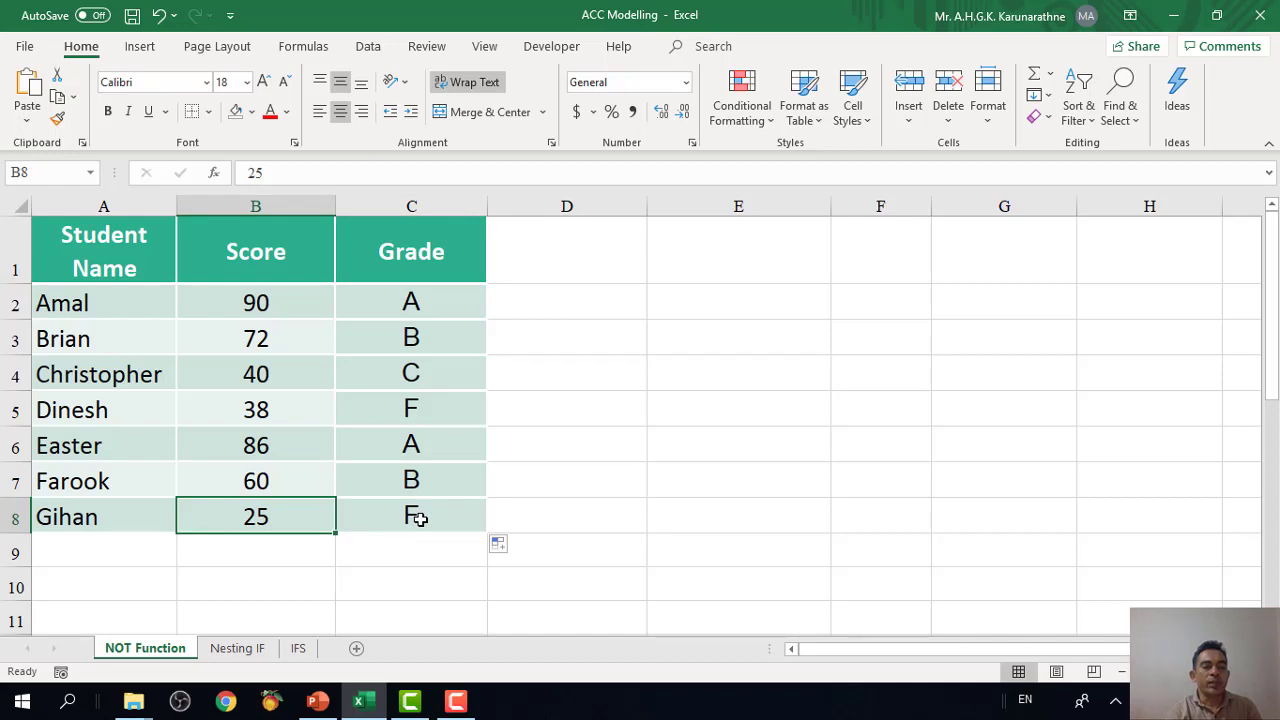
{"action": "left_click", "coordinate": [420, 518]}
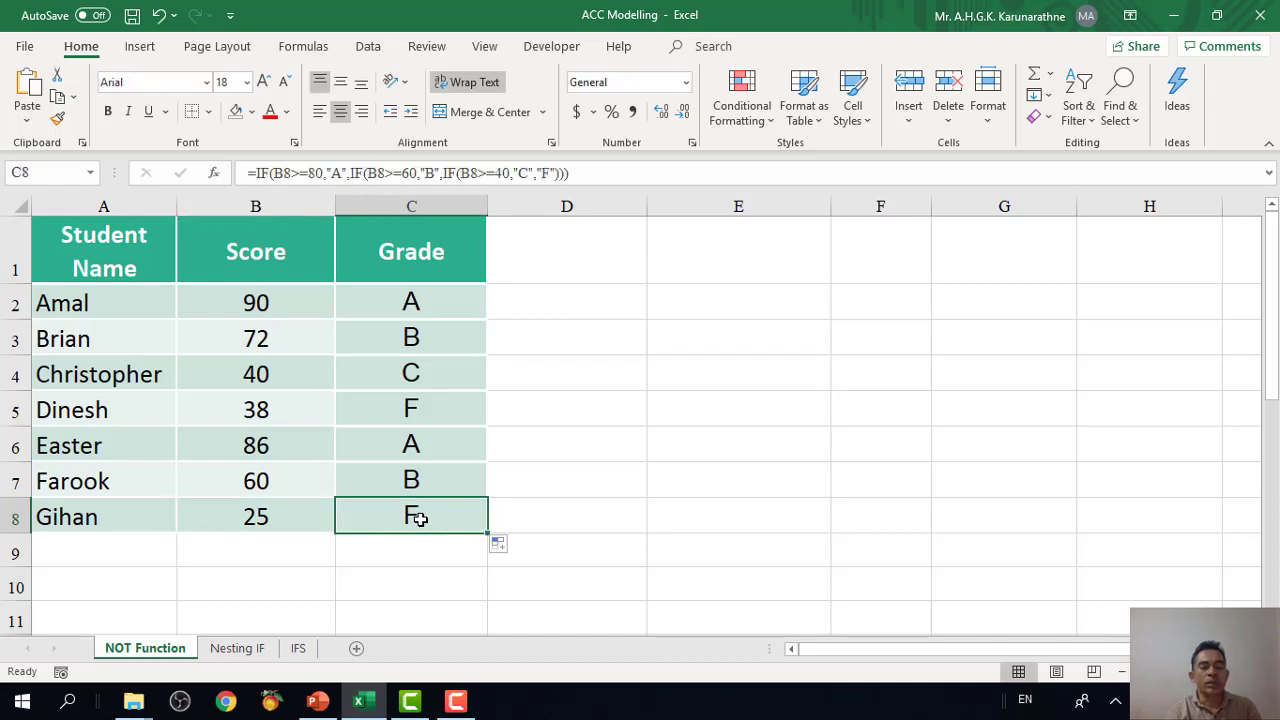